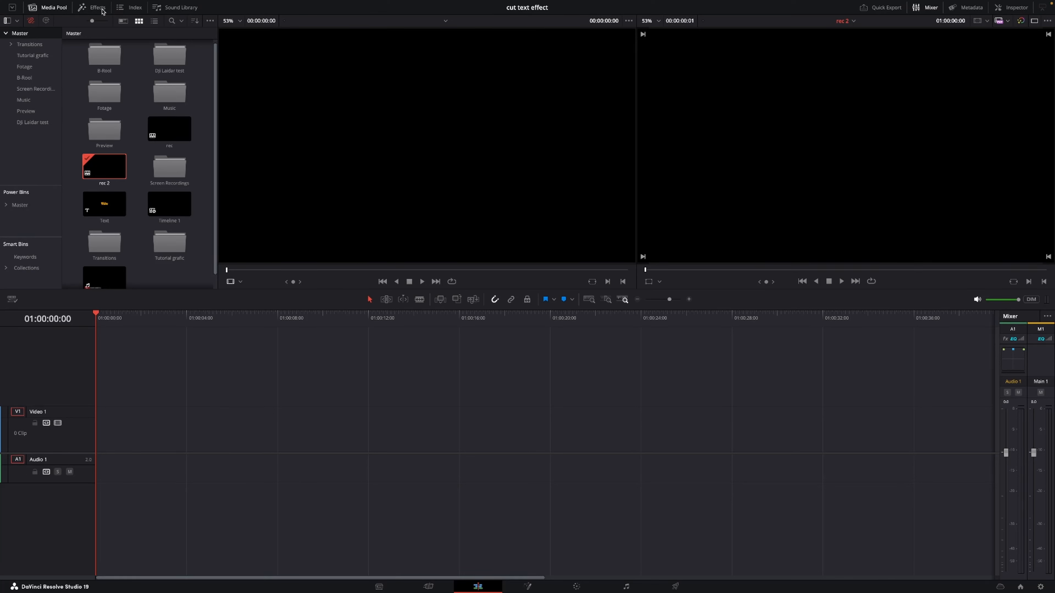
# Add a Fusion Composition at the start of the Video 1 track and open it on the Fusion page
pyautogui.click(102, 10)
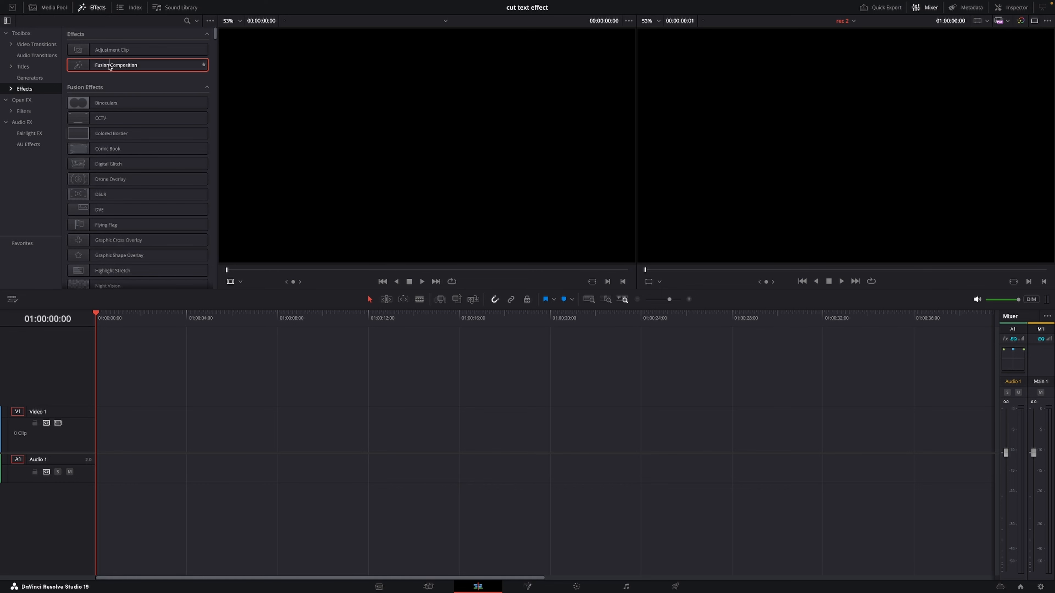
pyautogui.moveTo(110, 67); pyautogui.dragTo(99, 436)
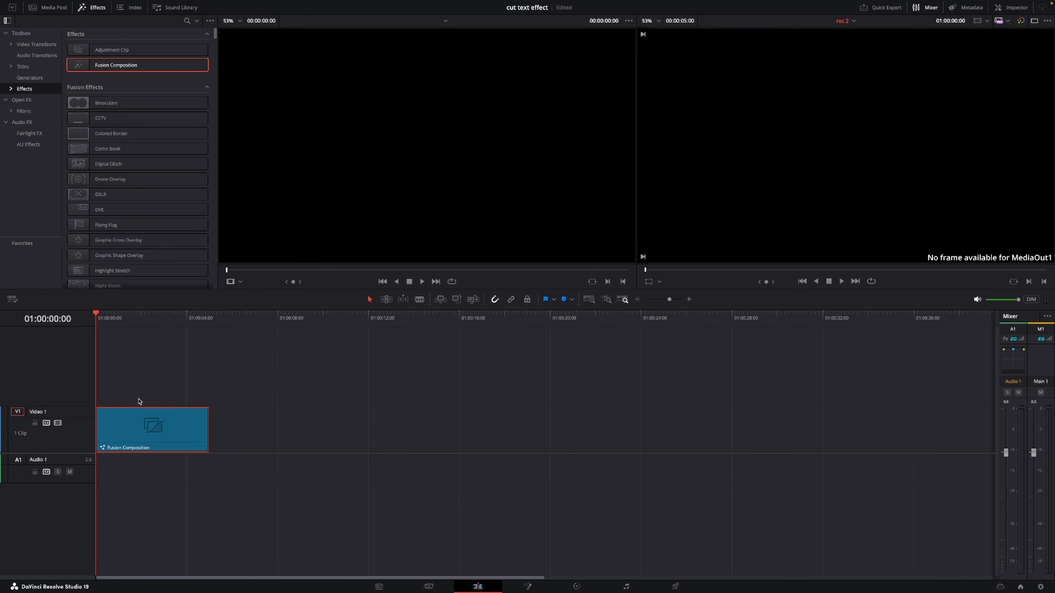
pyautogui.click(530, 586)
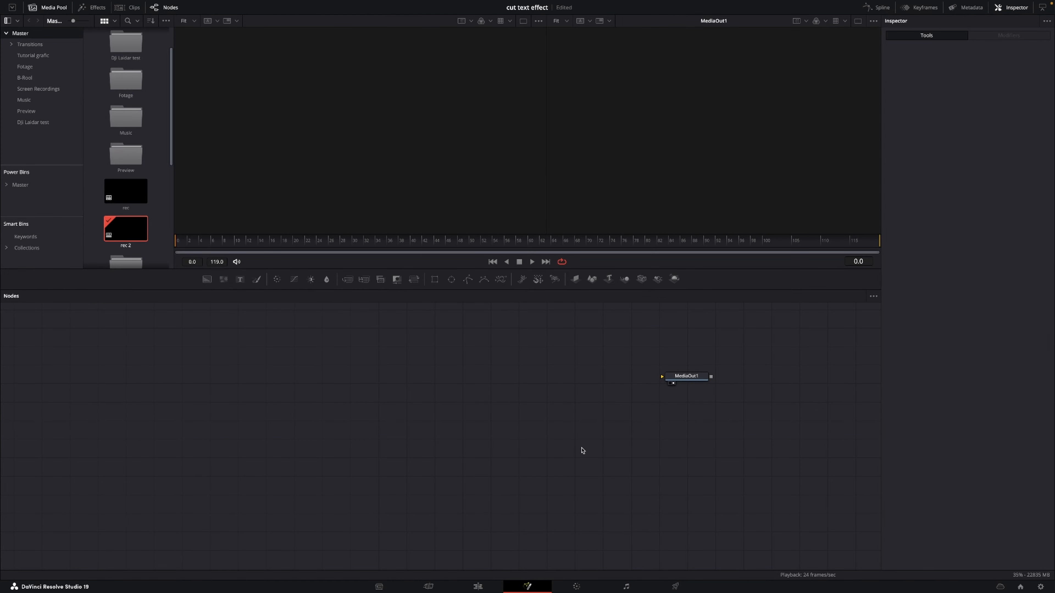
# Add a Text node and a Background node, and connect the background to MediaOut1
pyautogui.moveTo(240, 279); pyautogui.dragTo(281, 374)
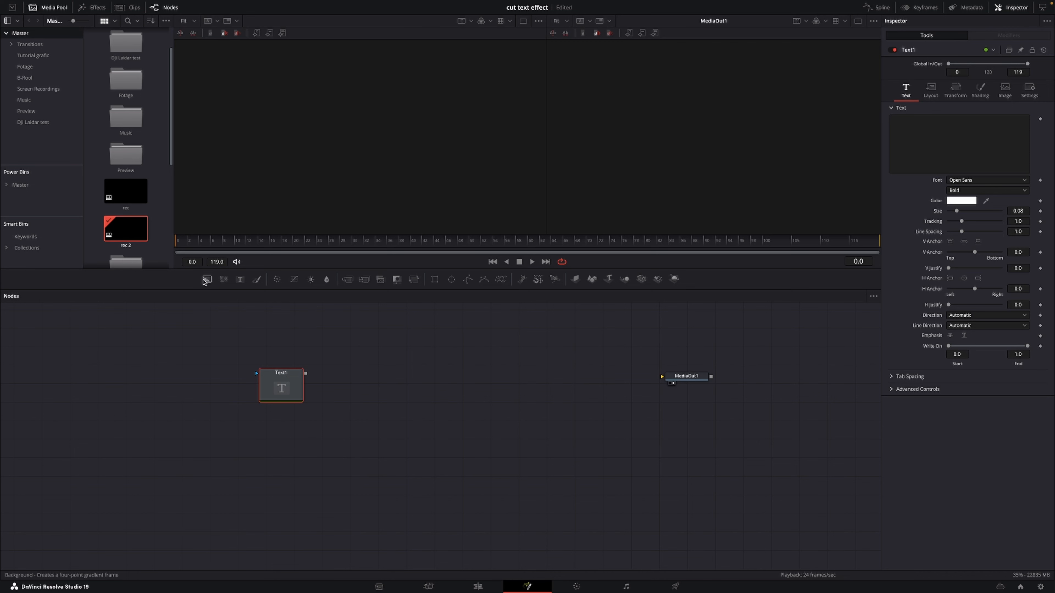
pyautogui.moveTo(206, 280); pyautogui.dragTo(691, 450)
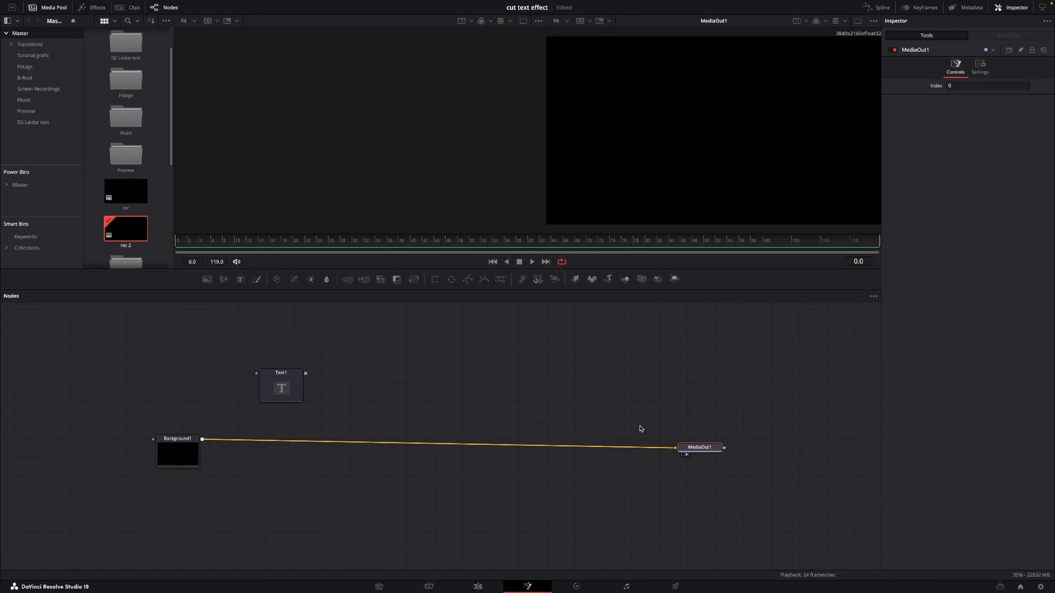
# Enter APART as the Text1 node's text and show that node in the first viewer
pyautogui.click(285, 380)
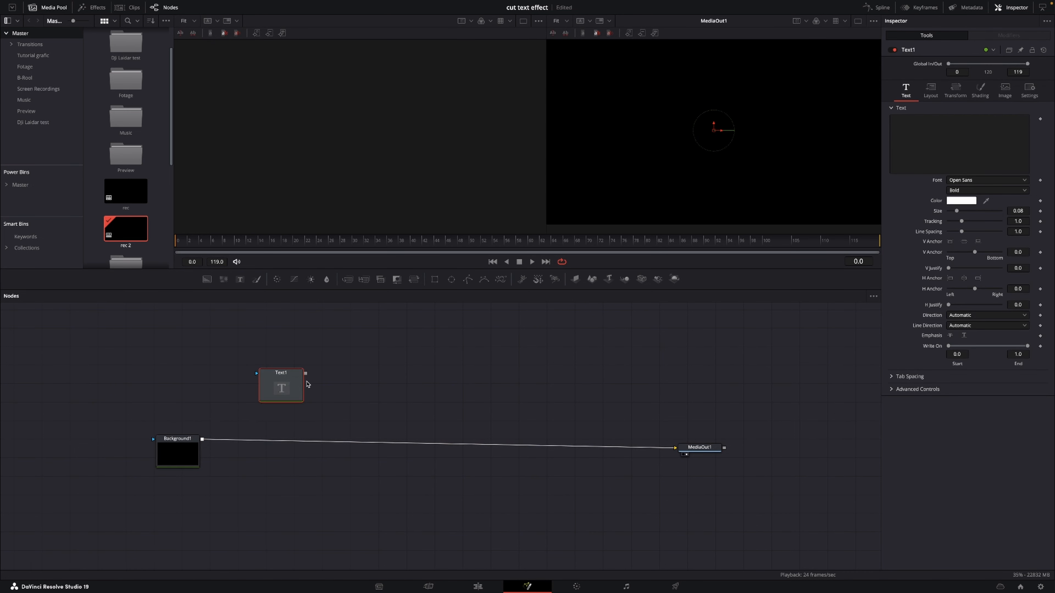
pyautogui.click(917, 126)
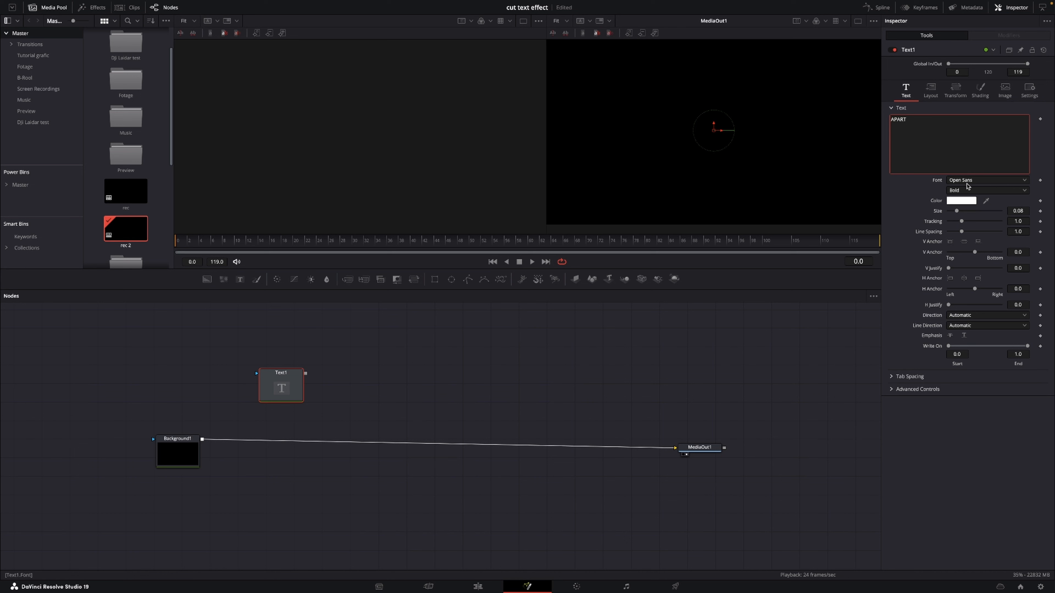
pyautogui.click(279, 383)
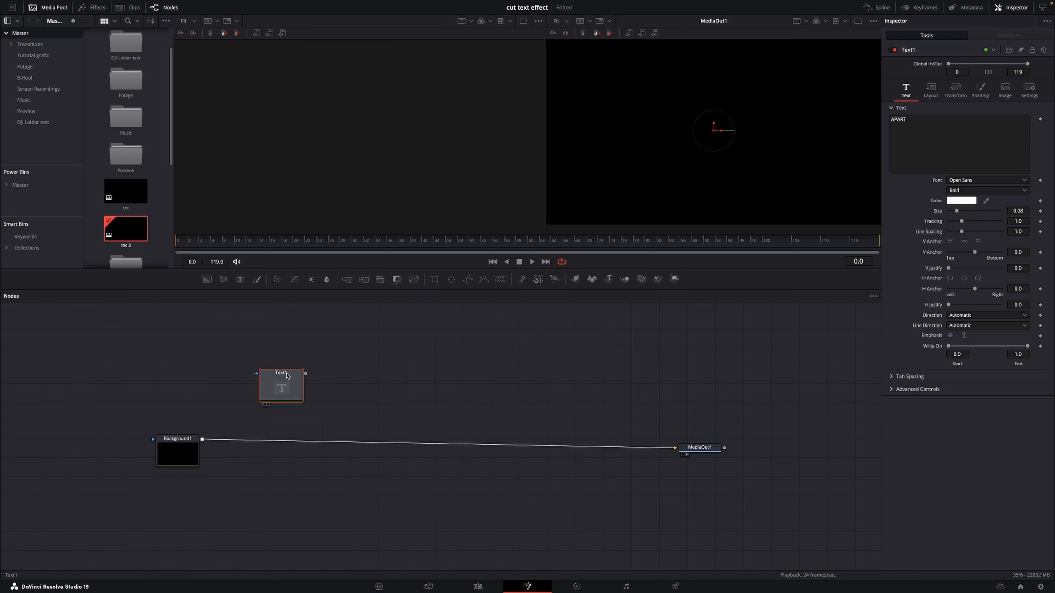
pyautogui.press('1')
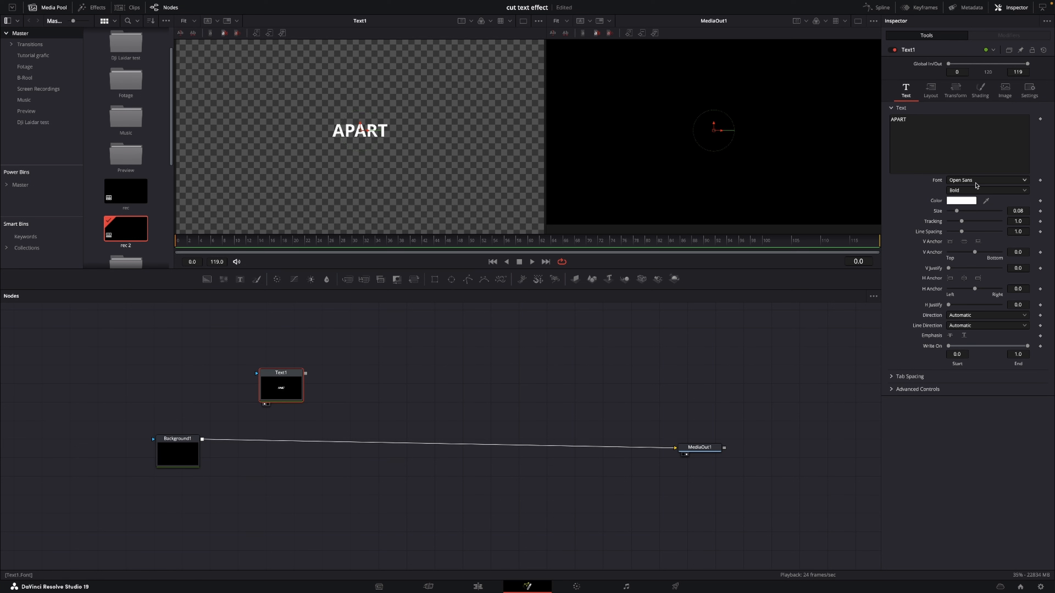
# Set the APART text's font to Oswald and enlarge its size to about 0.23
pyautogui.click(976, 183)
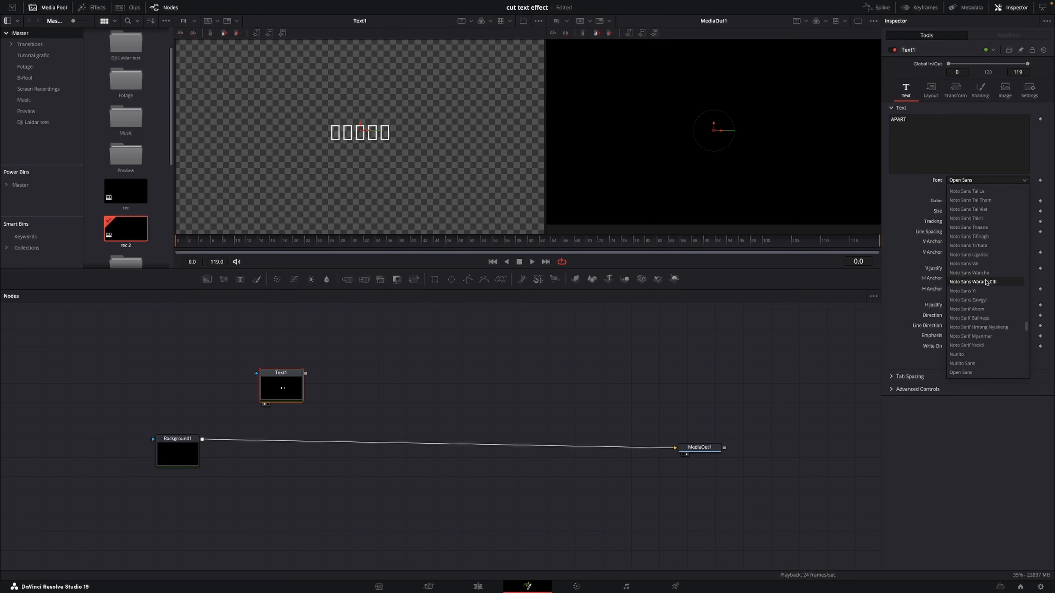
pyautogui.scroll(-3, 971, 338)
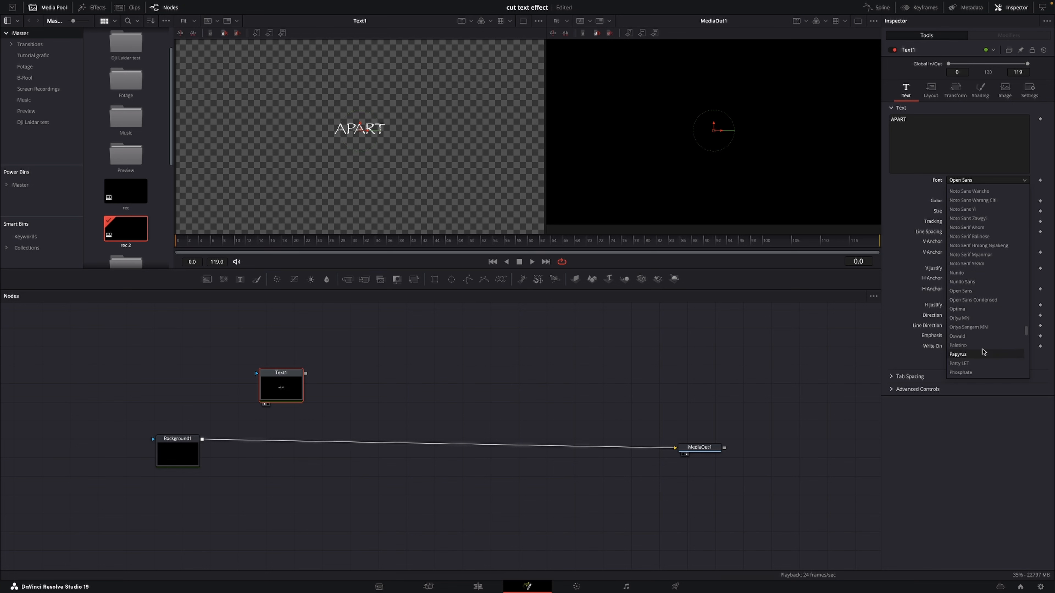
pyautogui.click(982, 336)
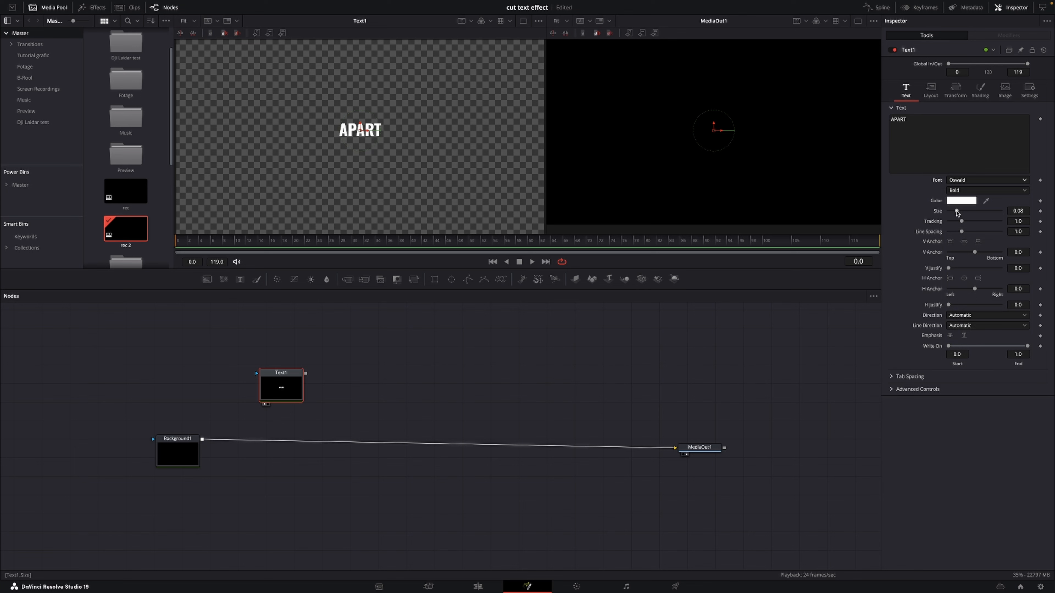
pyautogui.moveTo(956, 213); pyautogui.dragTo(972, 216)
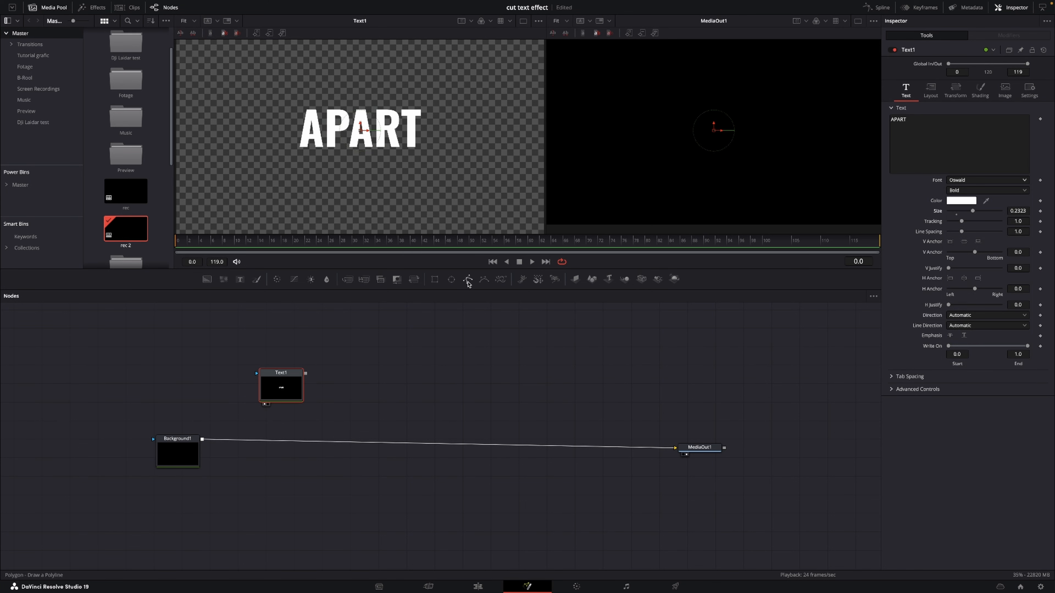
# Add a Polygon node beside the Text1 node and enlarge the APART text to a size of about 0.41
pyautogui.moveTo(468, 283); pyautogui.dragTo(193, 362)
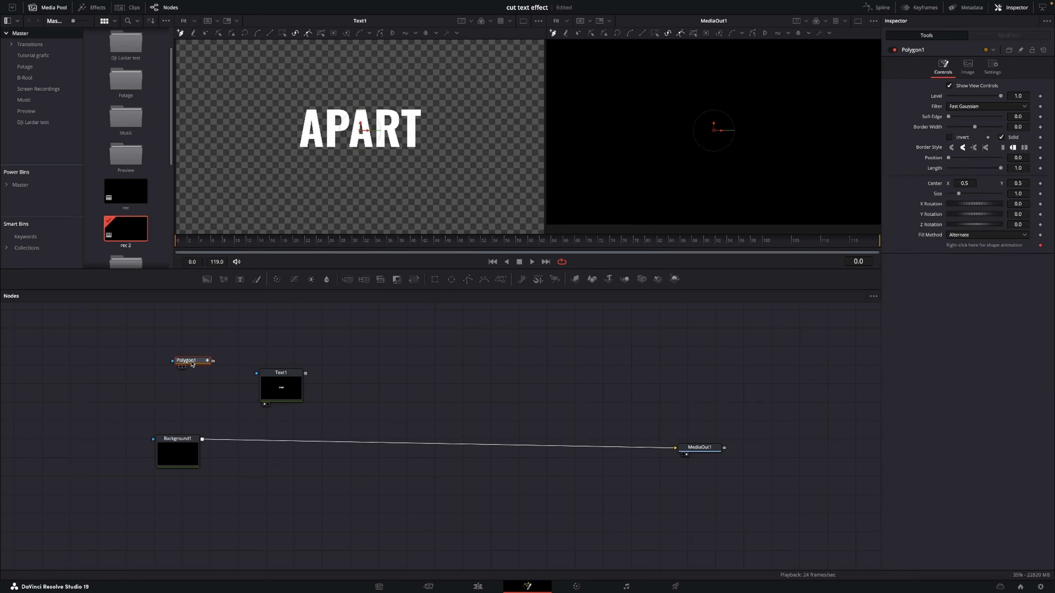
pyautogui.click(282, 387)
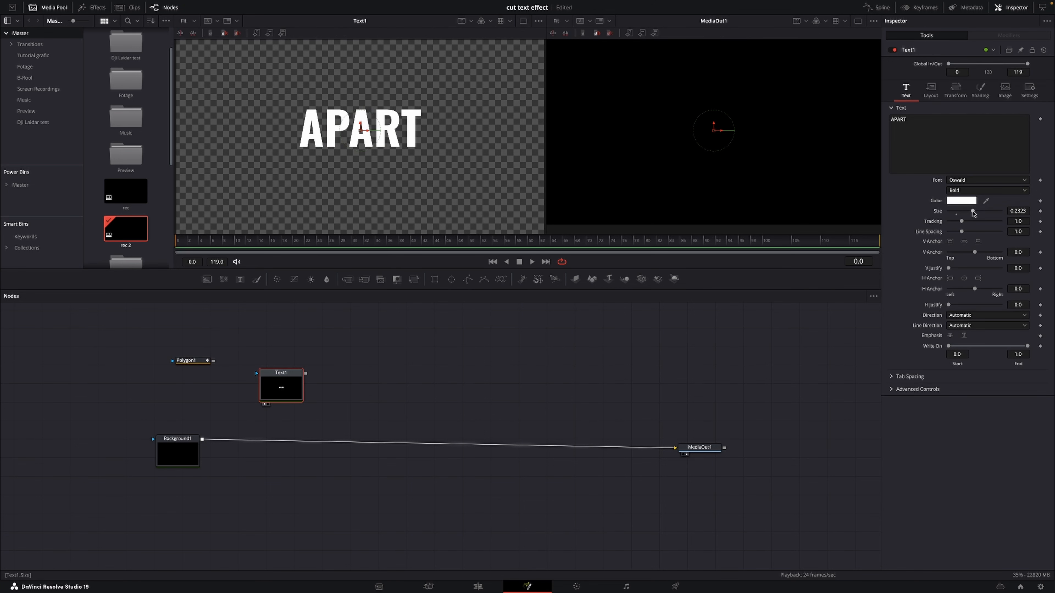
pyautogui.moveTo(974, 213); pyautogui.dragTo(993, 220)
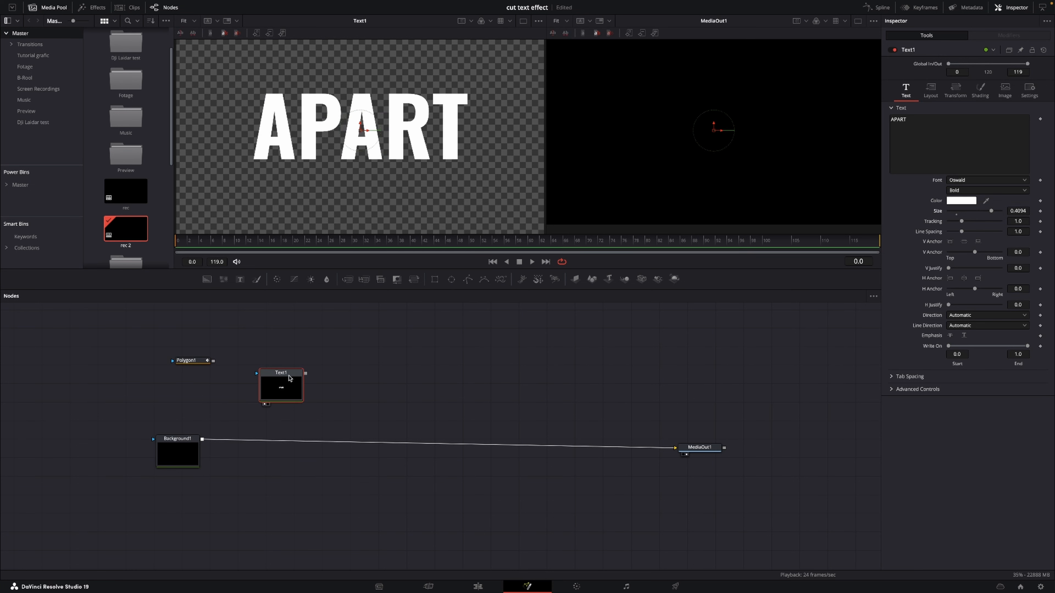
# Draw a closed, irregular wavy polygon with Polygon1 around the middle band of the APART text, extending past both ends
pyautogui.click(195, 365)
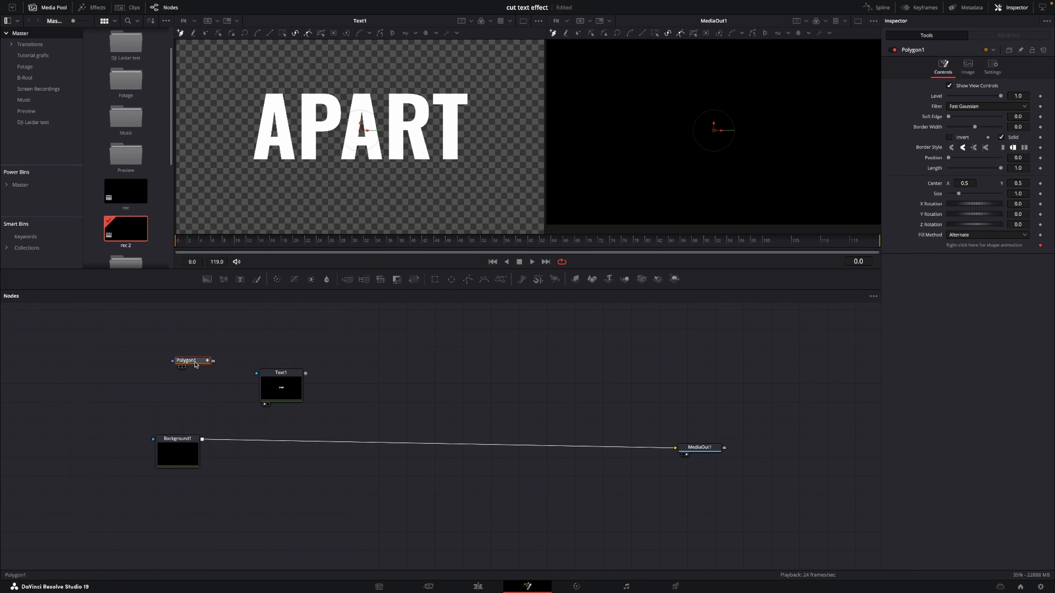
pyautogui.click(230, 117)
pyautogui.click(249, 111)
pyautogui.click(272, 115)
pyautogui.click(286, 122)
pyautogui.click(307, 117)
pyautogui.click(335, 112)
pyautogui.click(355, 121)
pyautogui.click(370, 121)
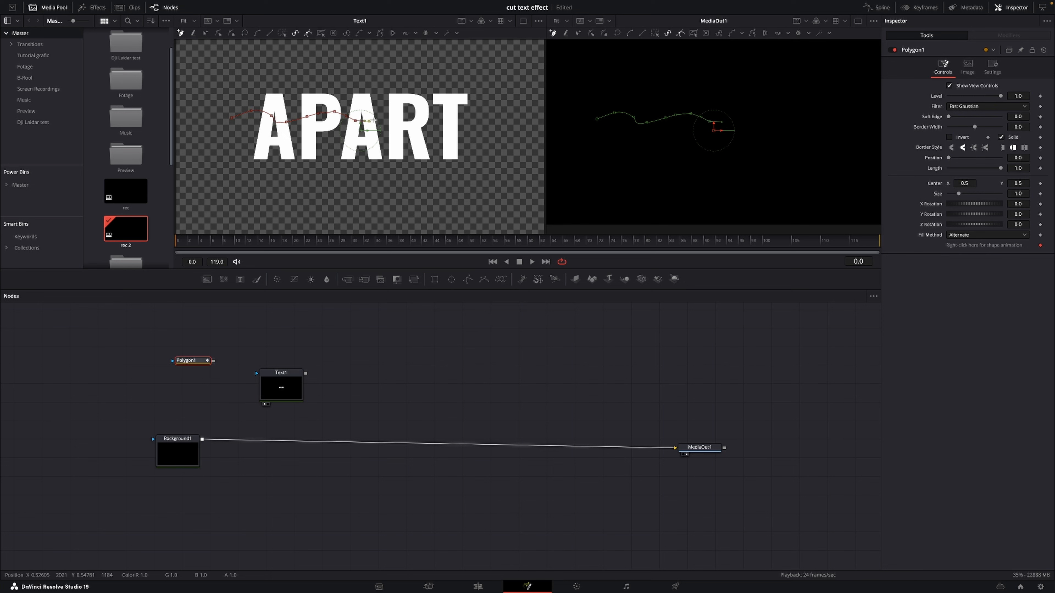
pyautogui.click(376, 117)
pyautogui.click(401, 110)
pyautogui.click(419, 112)
pyautogui.click(429, 116)
pyautogui.click(458, 127)
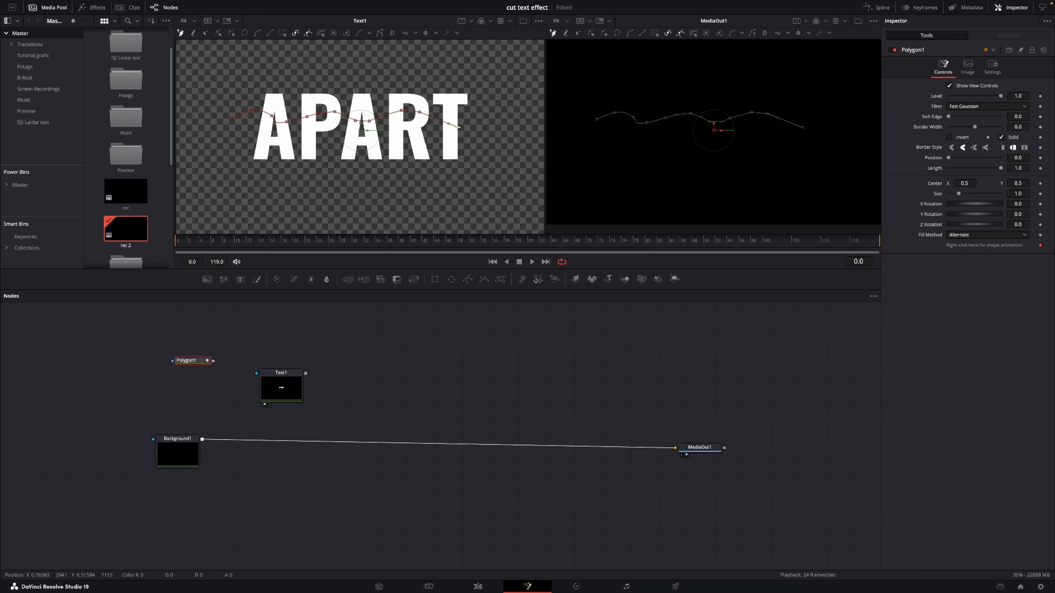
pyautogui.click(473, 138)
pyautogui.click(460, 139)
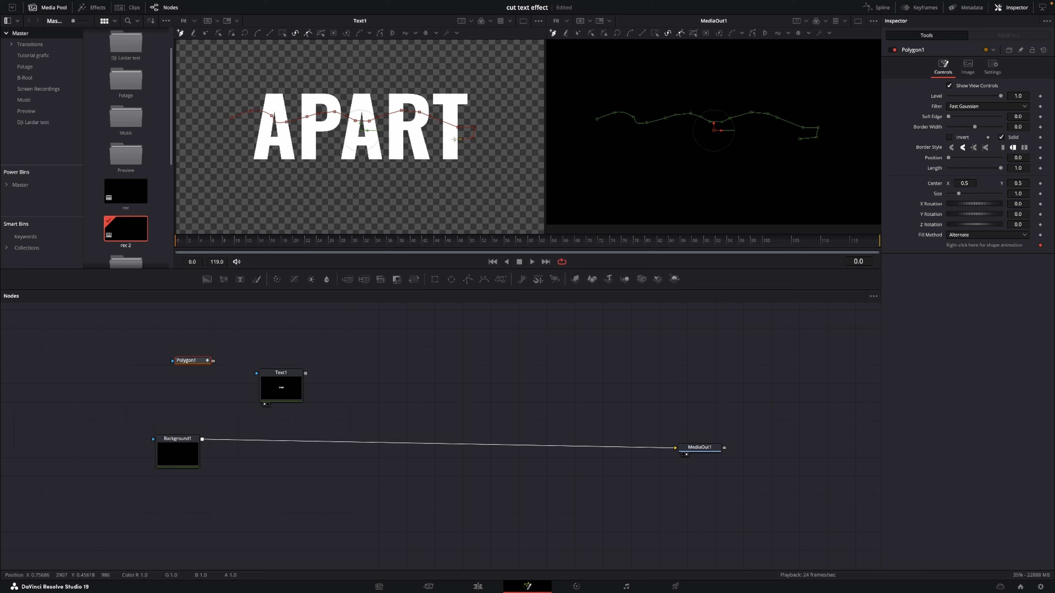
pyautogui.click(436, 134)
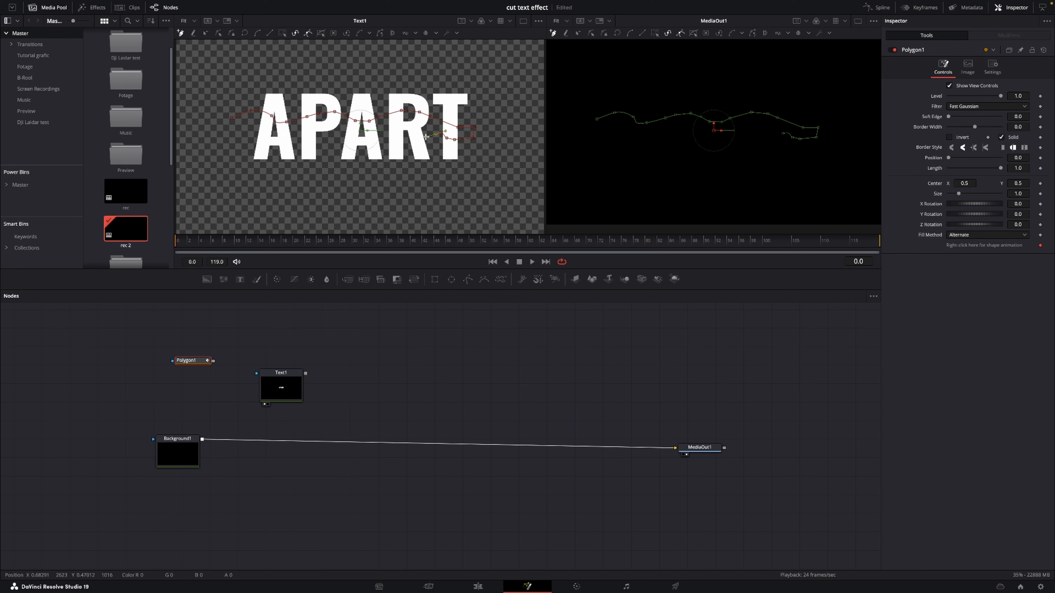
pyautogui.click(356, 144)
pyautogui.click(339, 136)
pyautogui.click(306, 146)
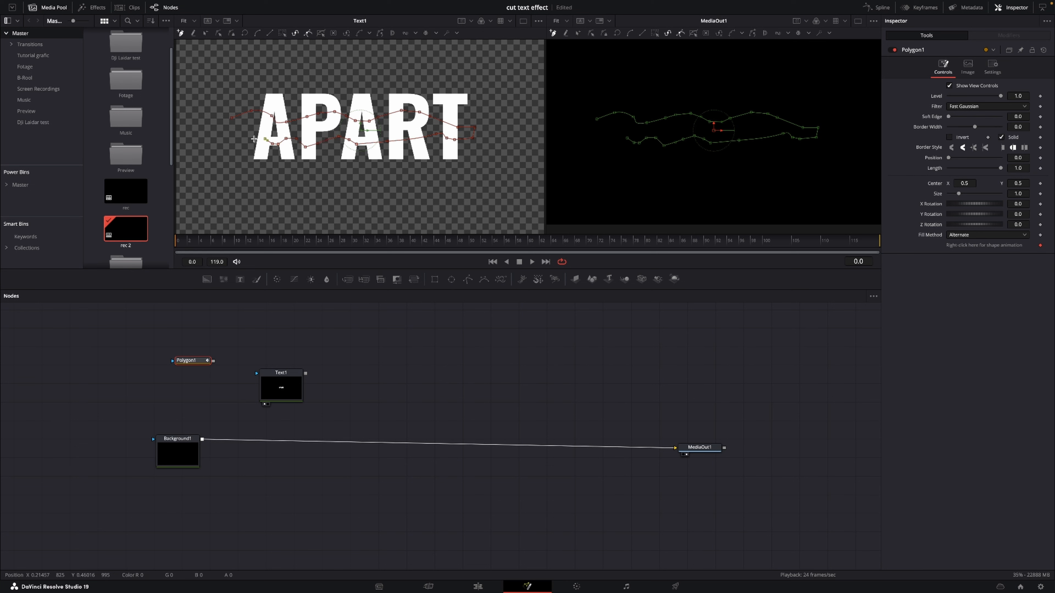
pyautogui.click(242, 144)
pyautogui.click(235, 141)
pyautogui.click(232, 120)
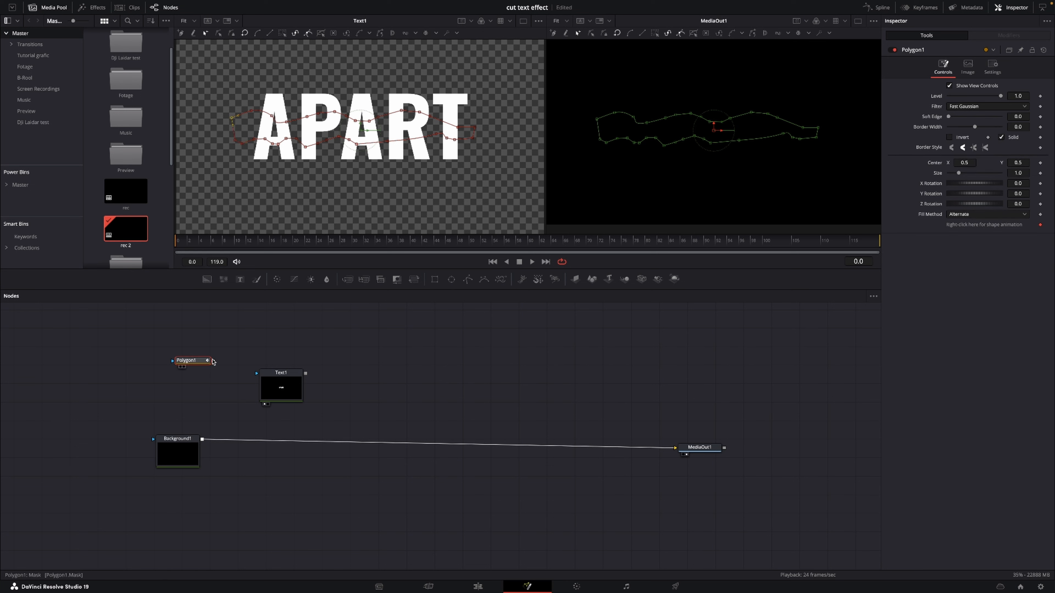
# Mask the Text1 node with Polygon1 and merge the text over Background1
pyautogui.moveTo(213, 361); pyautogui.dragTo(203, 442)
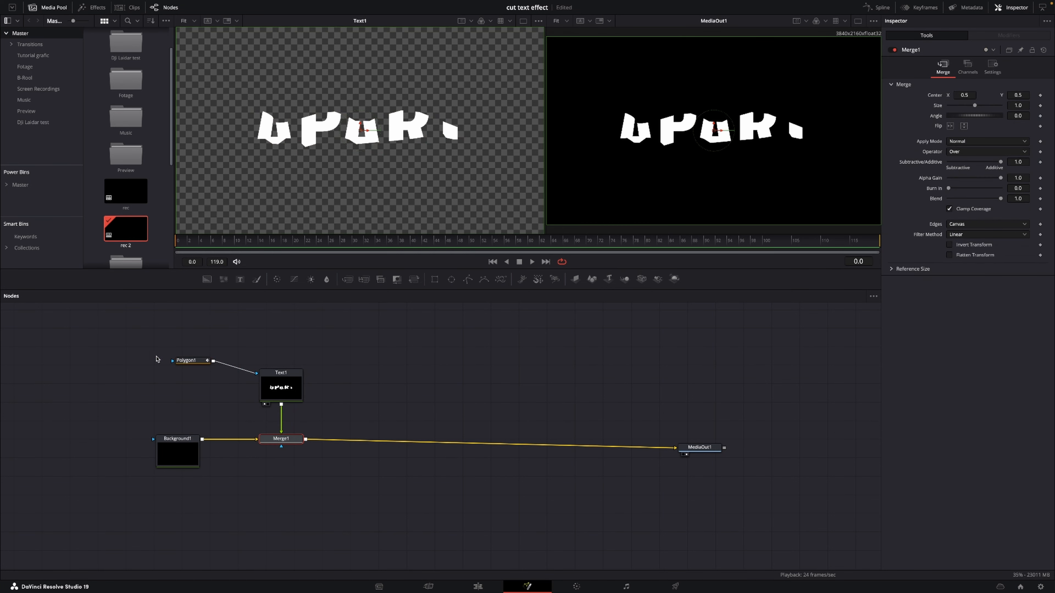
# Duplicate the Polygon1 and Text1 nodes together and merge the copied text into the flow after Merge1
pyautogui.moveTo(148, 327); pyautogui.dragTo(309, 411)
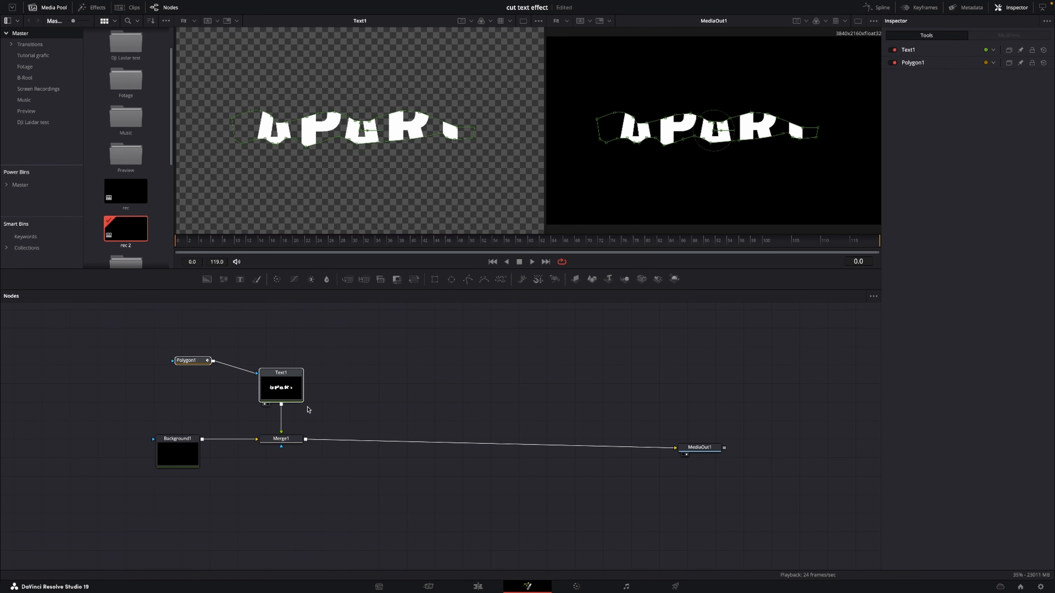
pyautogui.click(387, 376)
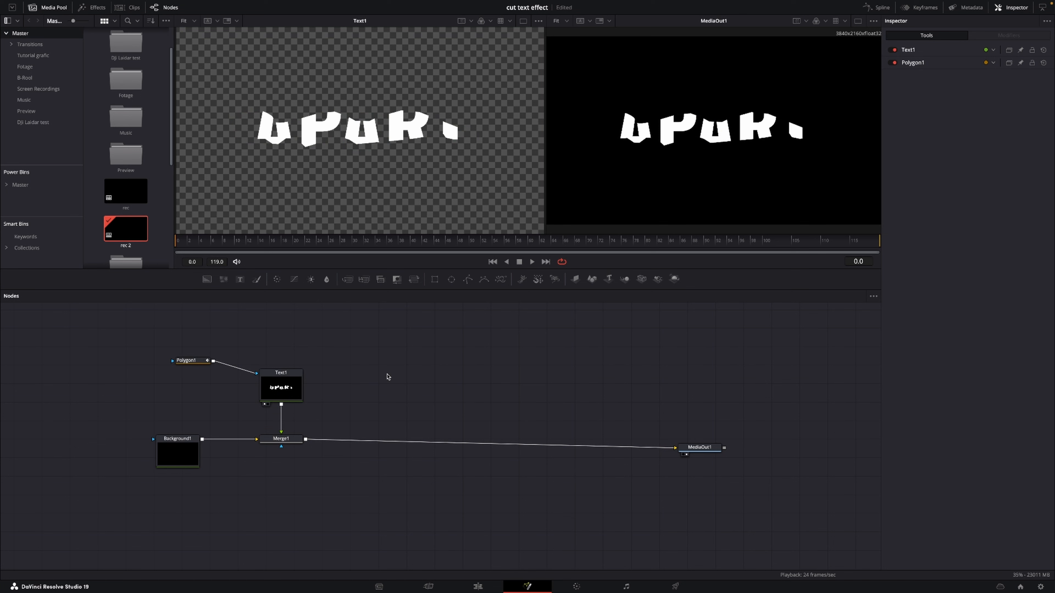
pyautogui.hotkey('ctrl', 'v')
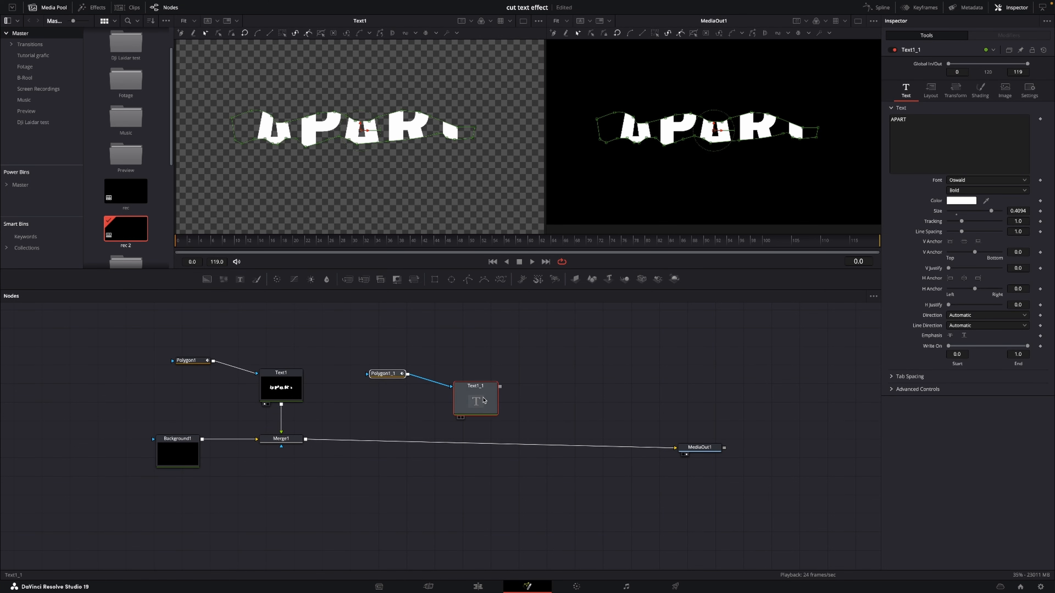
pyautogui.moveTo(483, 401); pyautogui.dragTo(308, 442)
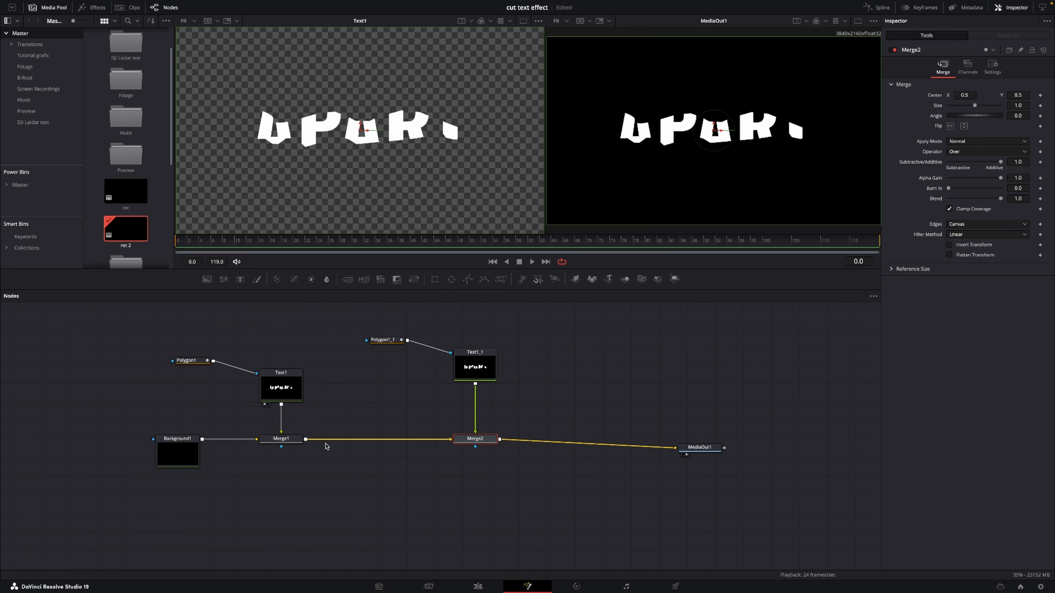
# Invert the Polygon1 mask on the original text
pyautogui.click(187, 364)
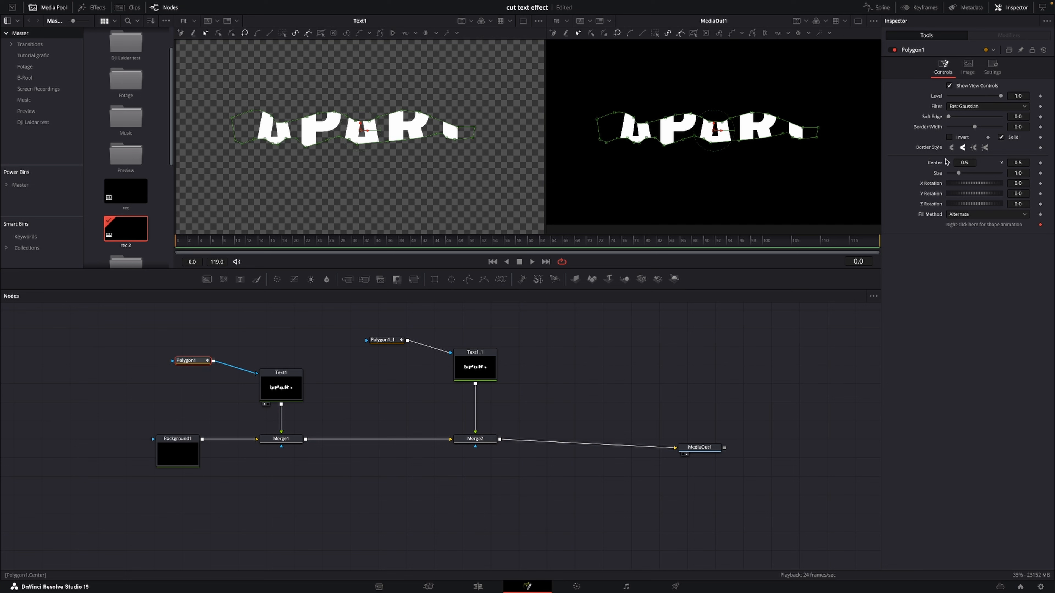
pyautogui.click(950, 137)
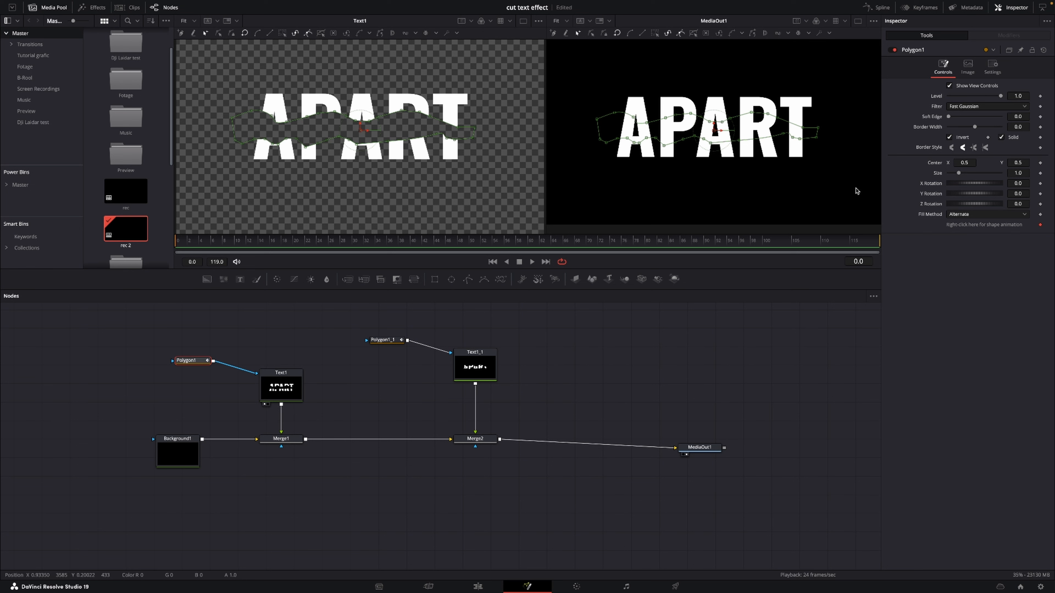
# Keyframe Merge1's center at frame 0 and set it to X 0.489, Y 0.53 at frame 60
pyautogui.click(267, 438)
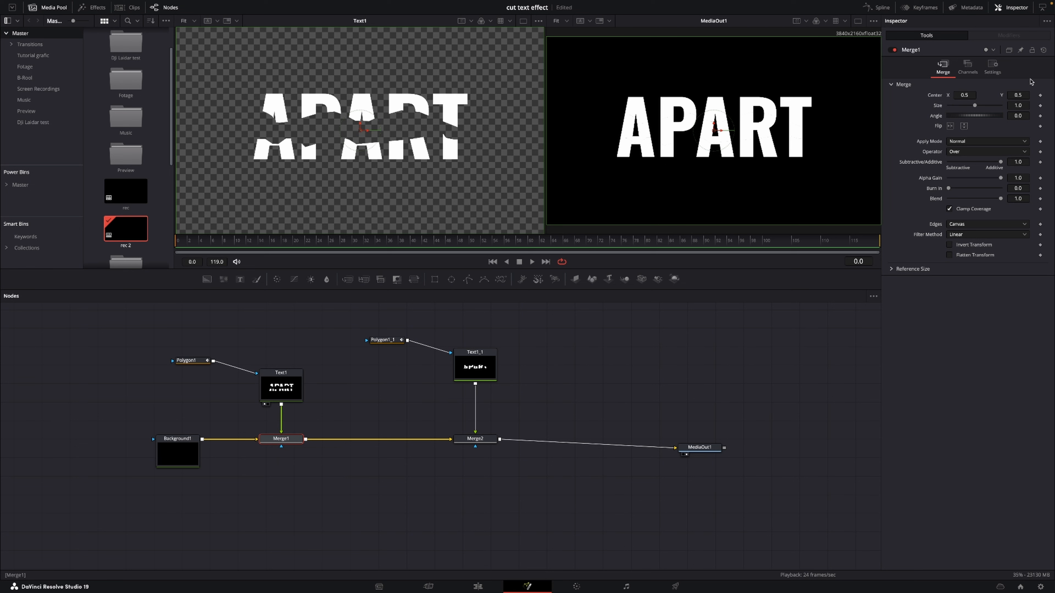
pyautogui.click(1040, 95)
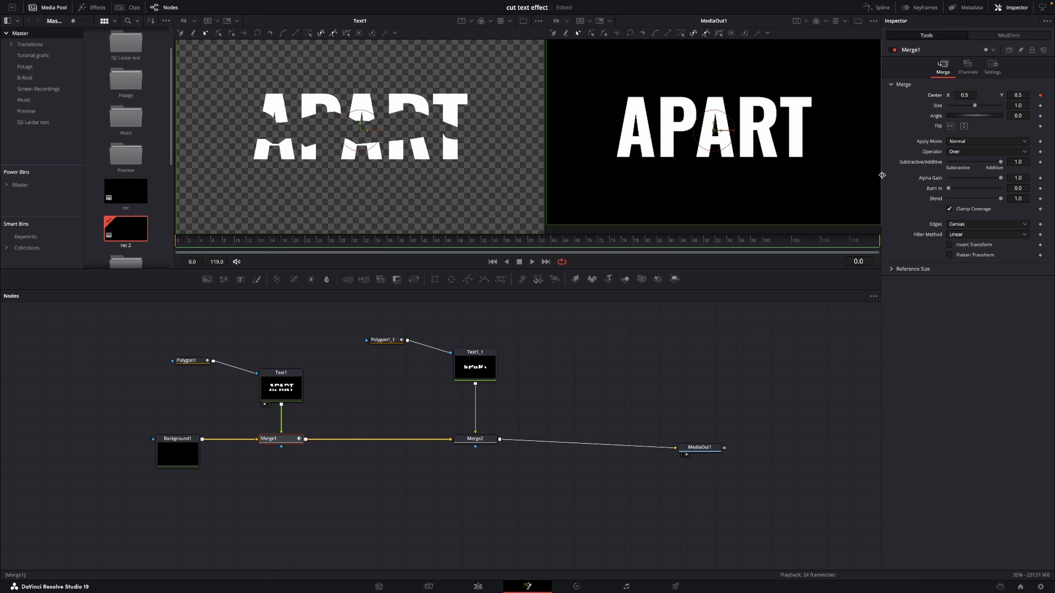
pyautogui.moveTo(431, 247); pyautogui.dragTo(520, 248)
pyautogui.moveTo(1026, 95); pyautogui.dragTo(963, 95)
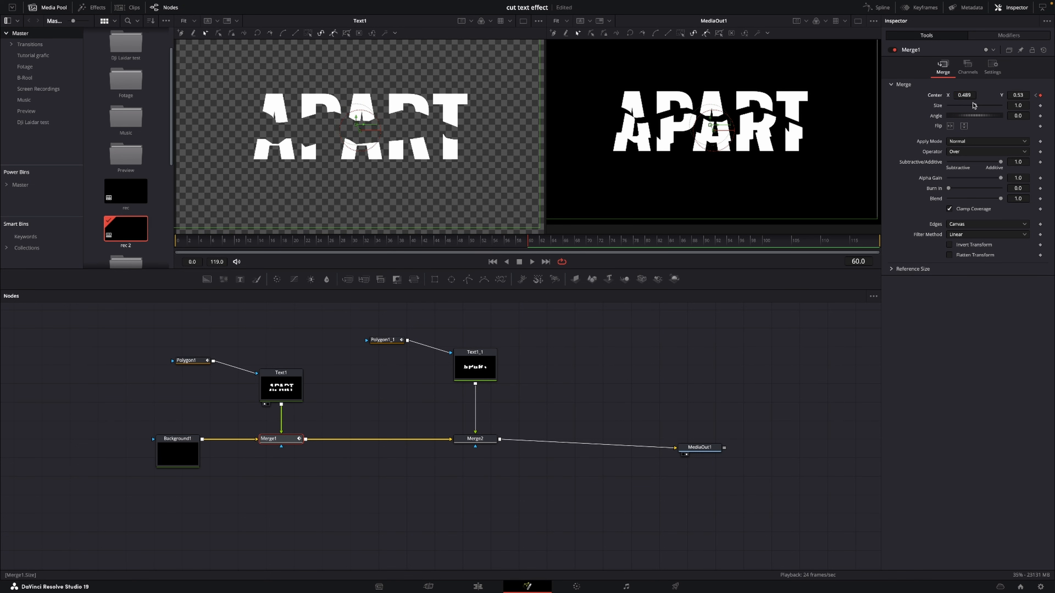
# Set Merge1's center to X 0.478, Y 0.54 at frame 119 and return the playhead to frame 0
pyautogui.moveTo(729, 238); pyautogui.dragTo(883, 244)
pyautogui.moveTo(1022, 96); pyautogui.dragTo(960, 95)
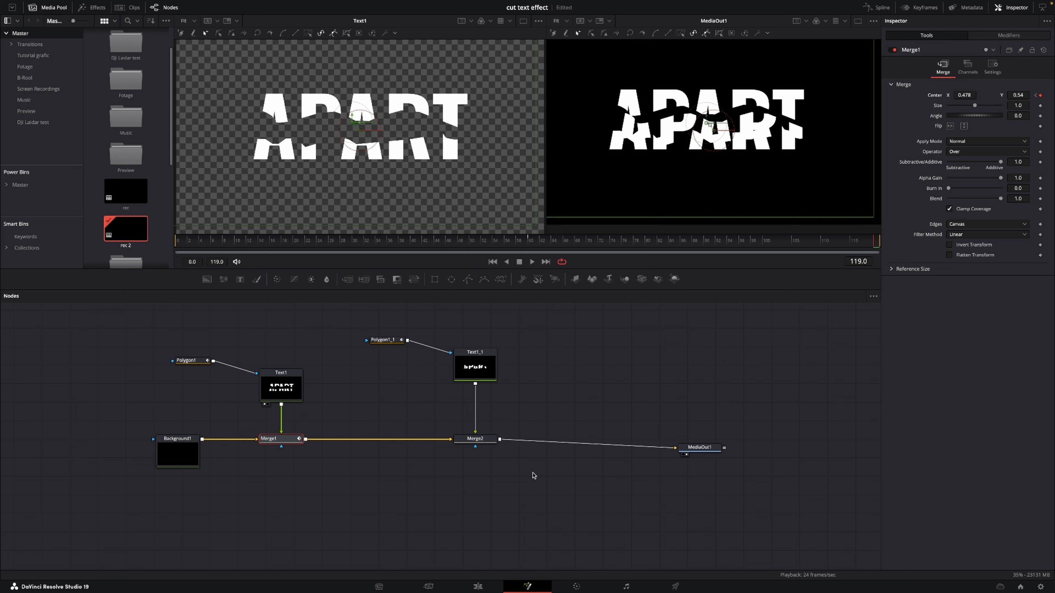
pyautogui.moveTo(336, 245); pyautogui.dragTo(176, 245)
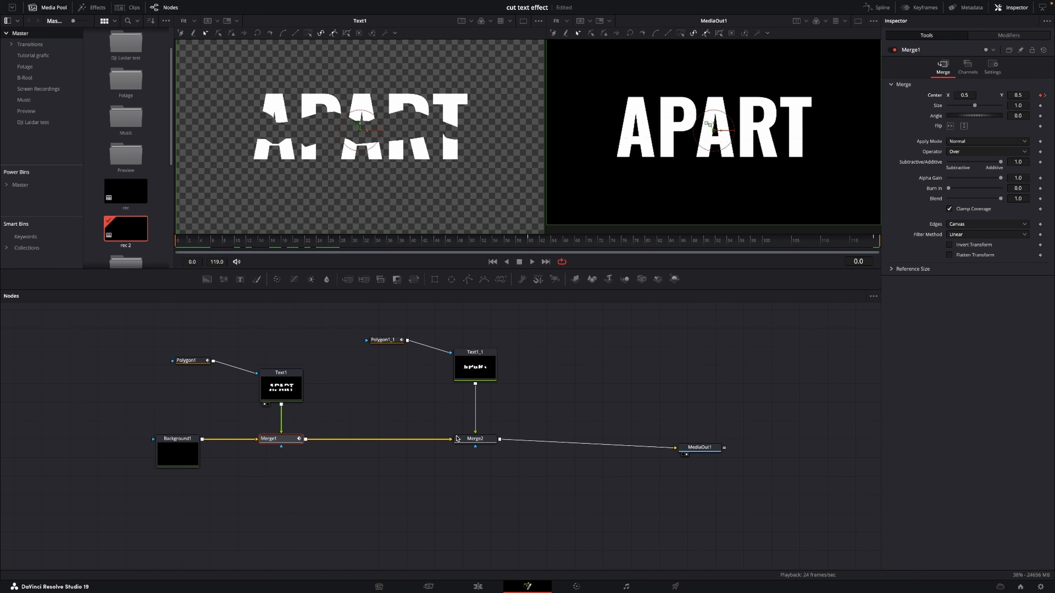
# Keyframe Merge2's center at frame 0 and set it to X 0.537, Y 0.441 at frame 60
pyautogui.click(466, 440)
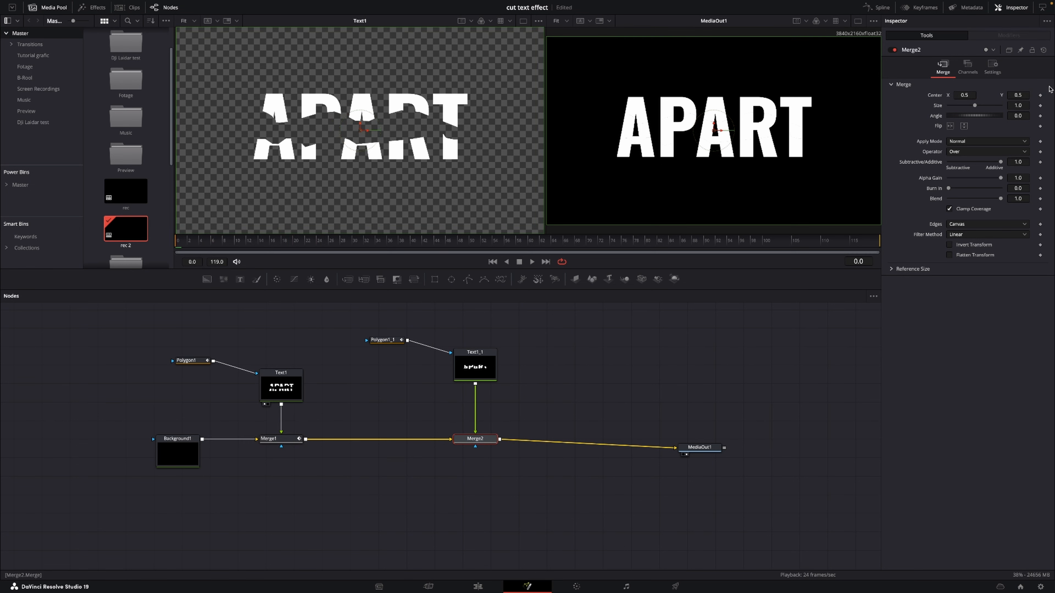
pyautogui.click(1042, 97)
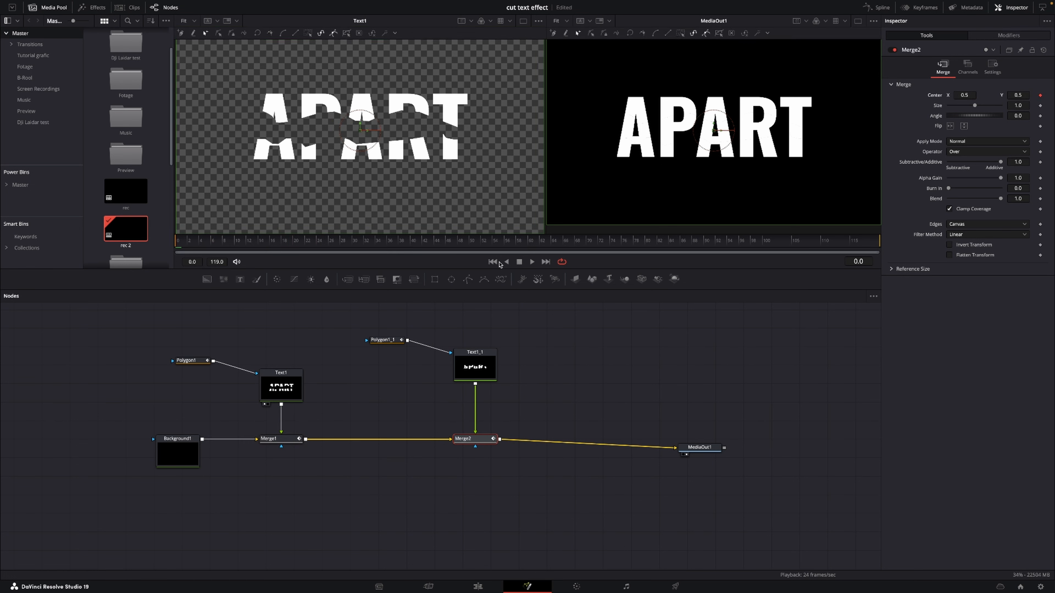
pyautogui.click(530, 245)
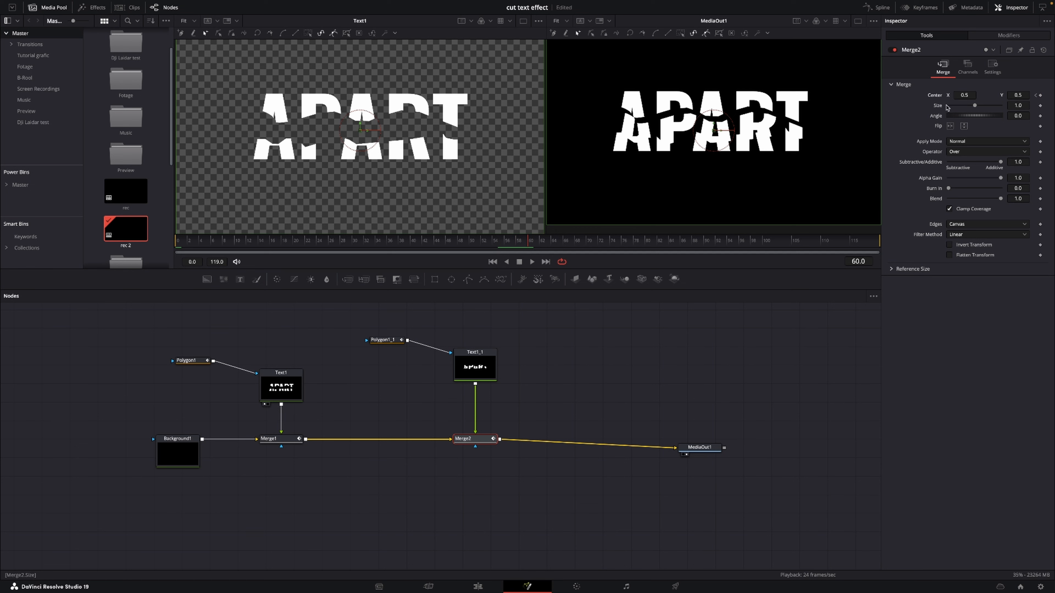
pyautogui.moveTo(1018, 95); pyautogui.dragTo(980, 92)
pyautogui.moveTo(1018, 95); pyautogui.dragTo(1017, 95)
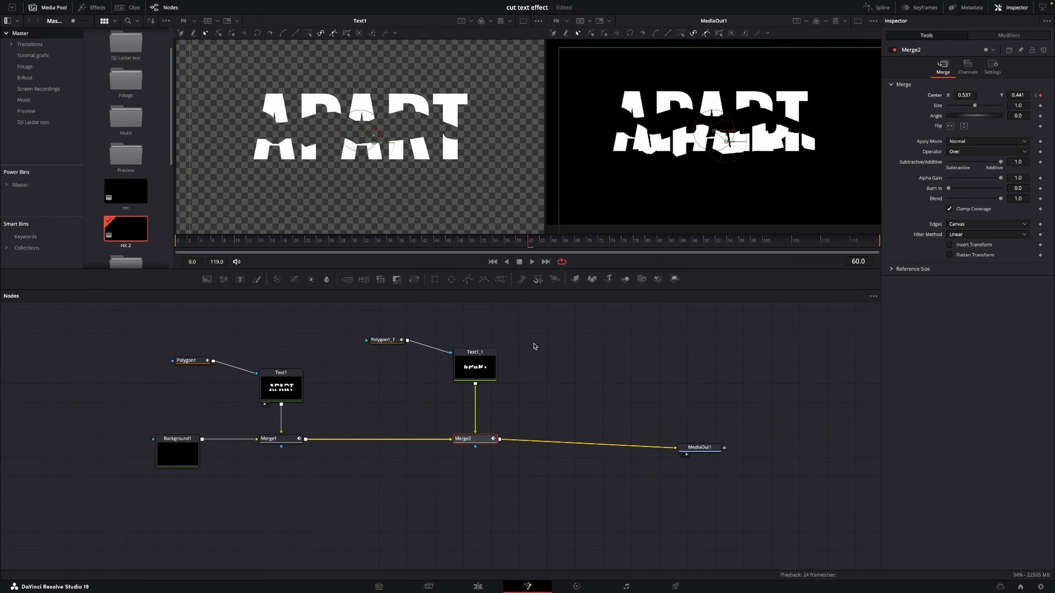
# Move Merge2's center further right and down at frame 119, and play back the split animation
pyautogui.moveTo(605, 242); pyautogui.dragTo(874, 245)
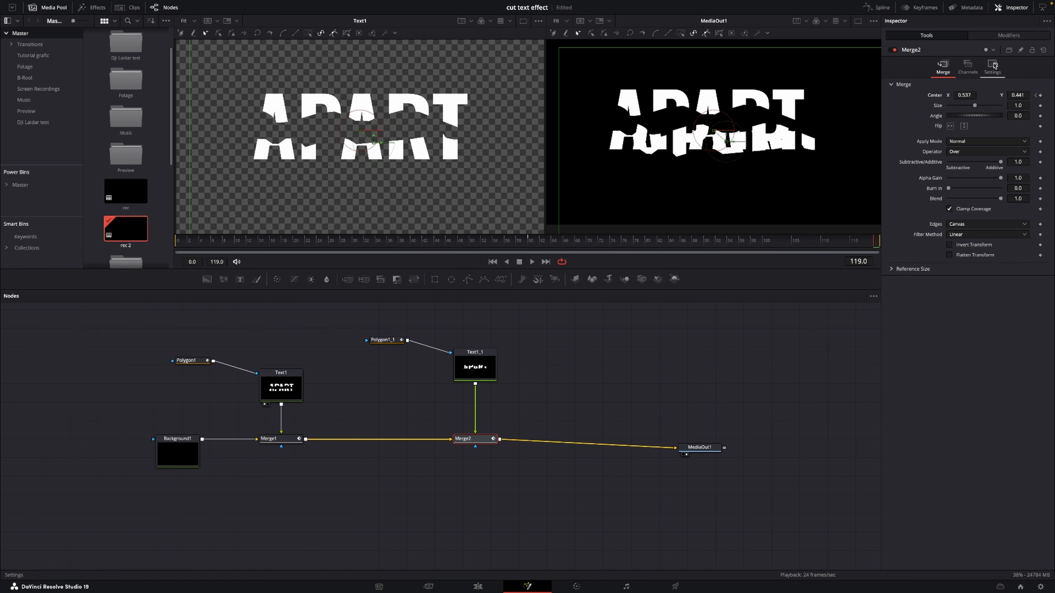
pyautogui.moveTo(1018, 95)
pyautogui.mouseDown()
pyautogui.moveTo(968, 95)
pyautogui.moveTo(1026, 97)
pyautogui.mouseUp()
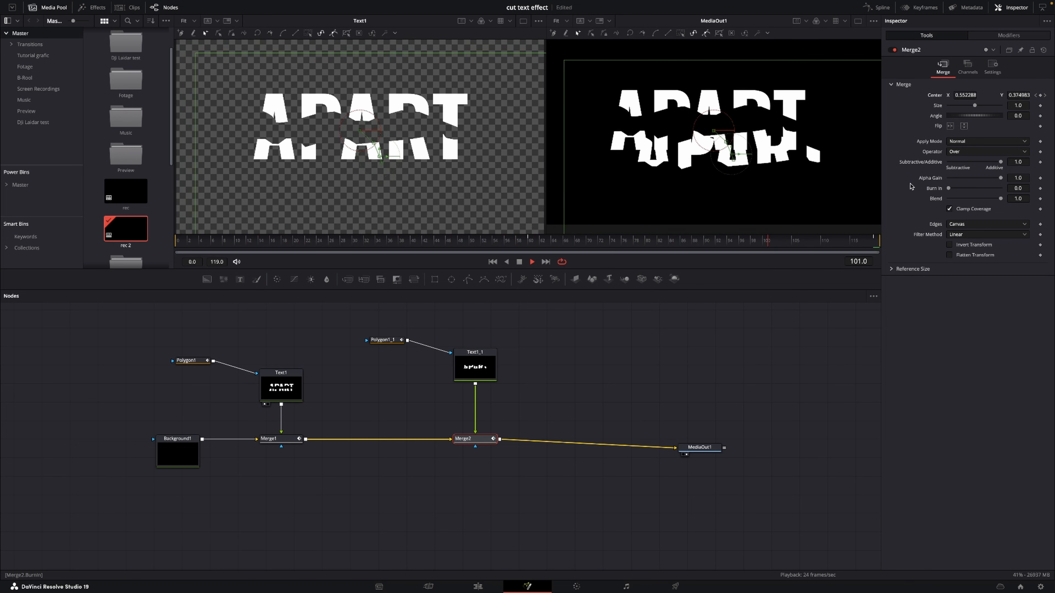
pyautogui.press('space')
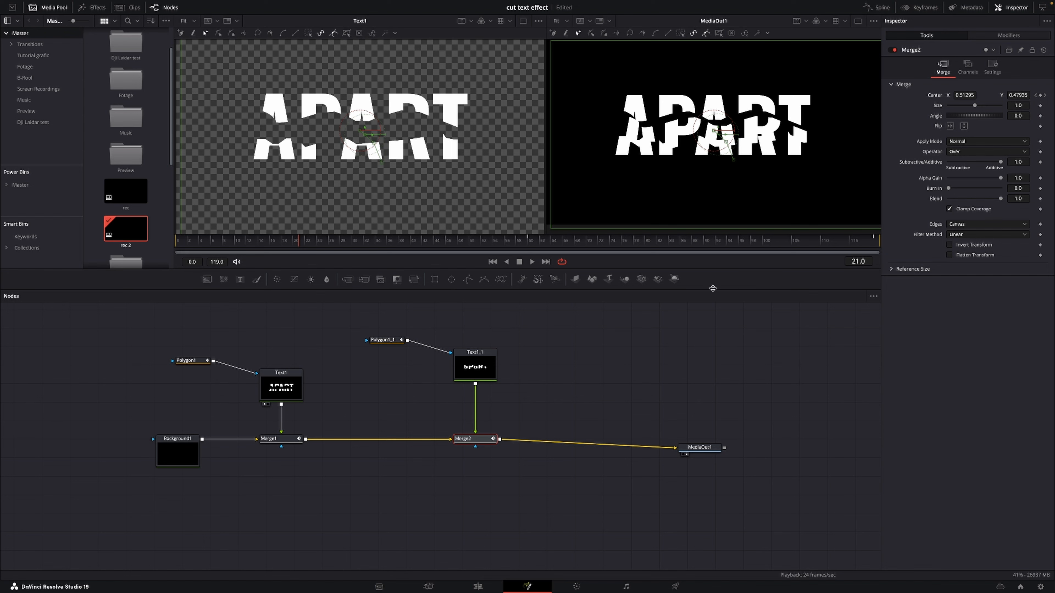
# Add a Drop Shadow between Text1_1 and Merge2 and play back the animation to check it
pyautogui.click(481, 356)
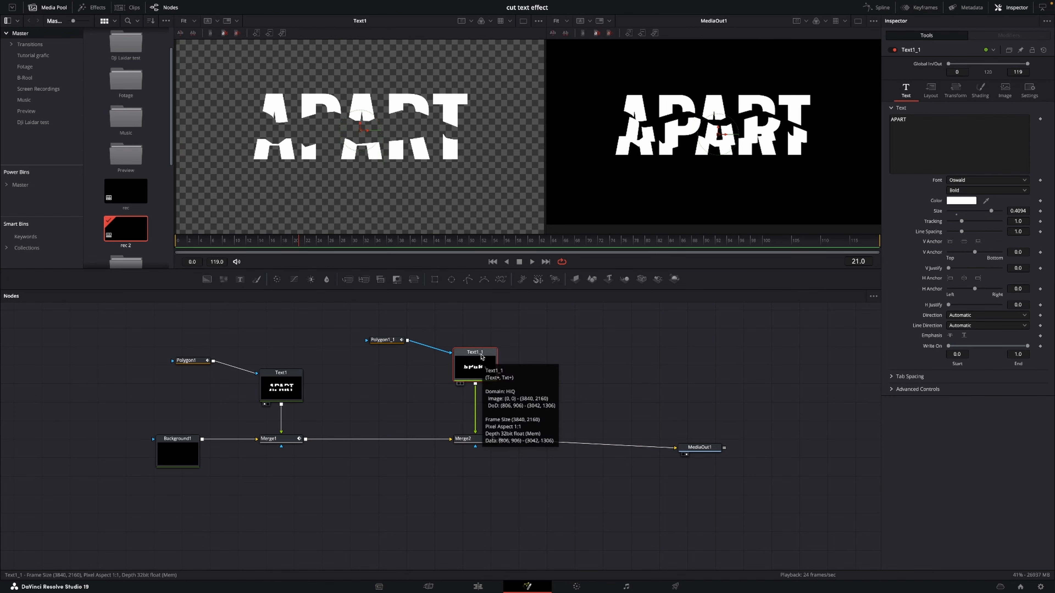
pyautogui.hotkey('shift', 'space')
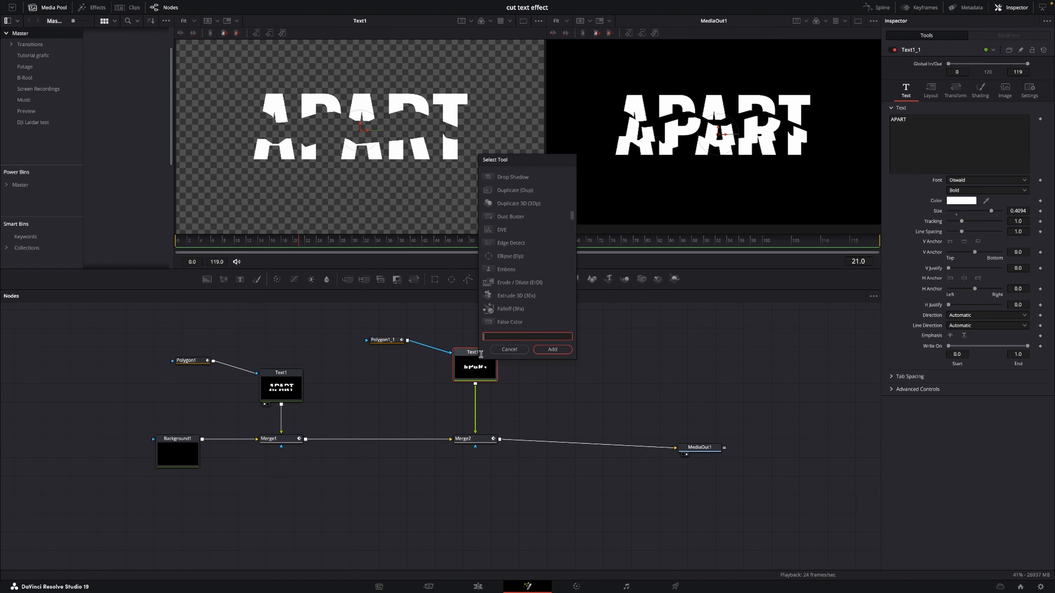
pyautogui.write('dro')
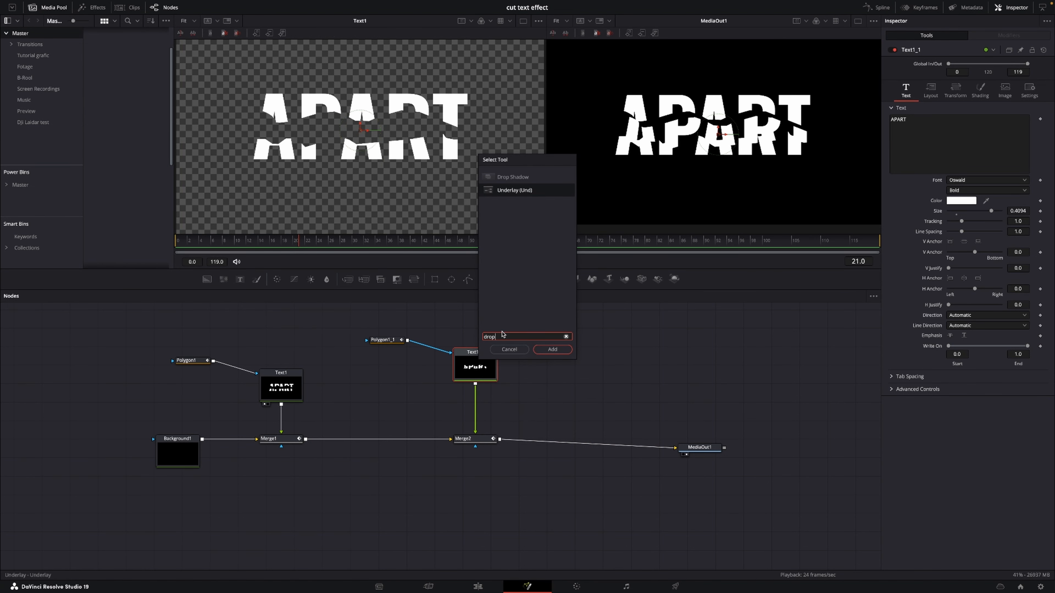
pyautogui.write('p')
pyautogui.click(515, 176)
pyautogui.click(552, 350)
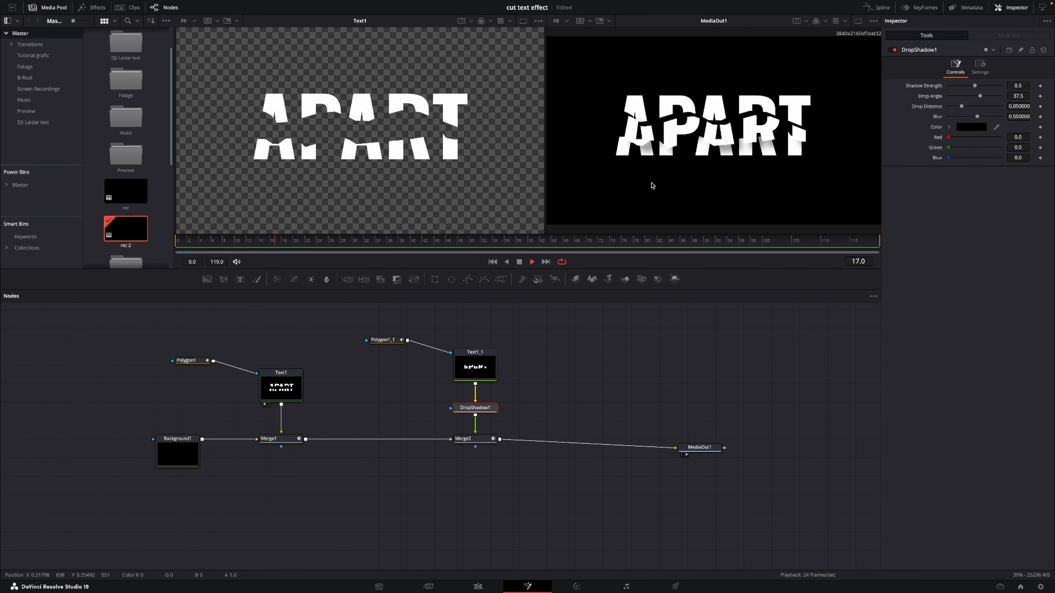
pyautogui.press('space')
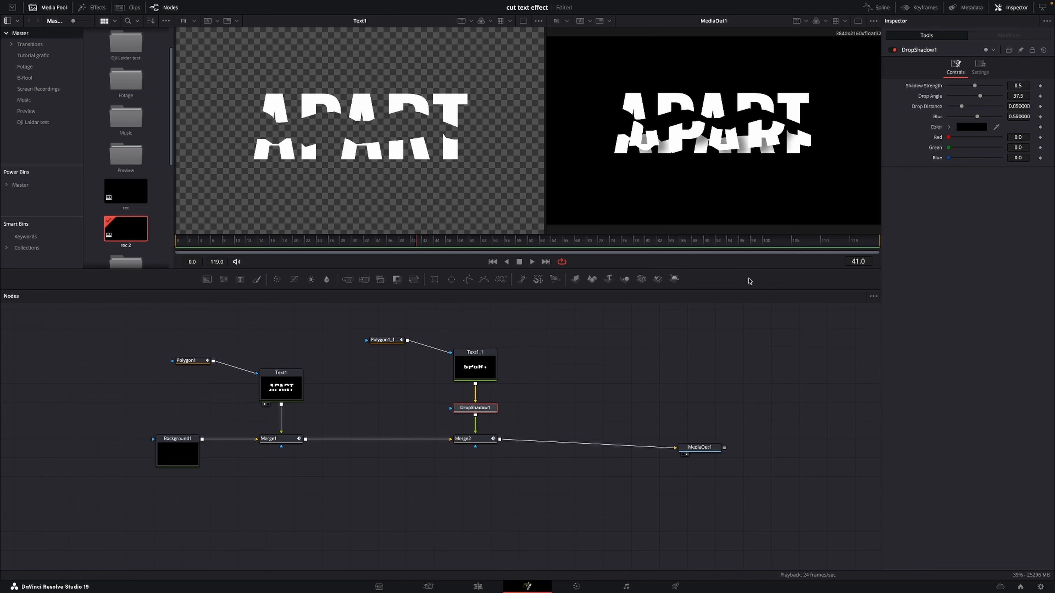
# Add the Transform effect with position, pitch and yaw controls and place it between Merge2 and MediaOut1
pyautogui.hotkey('shift', 'space')
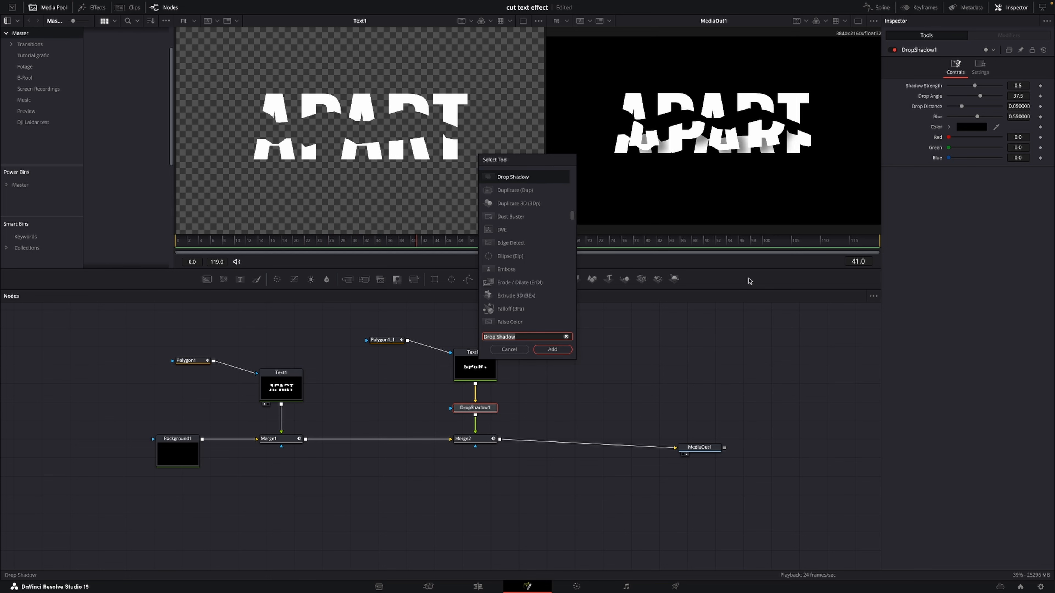
pyautogui.write('tran')
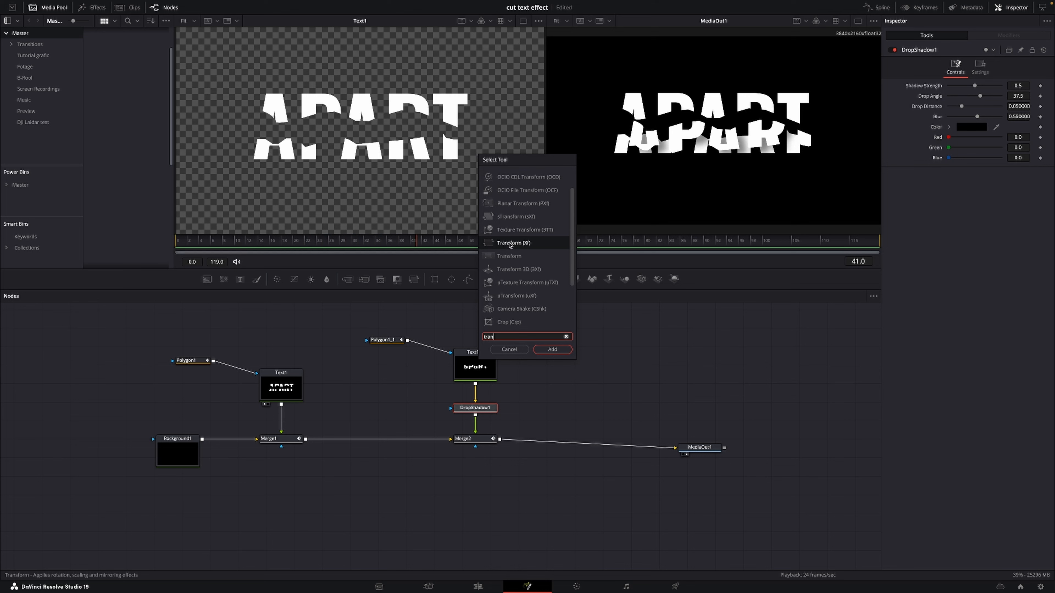
pyautogui.click(519, 258)
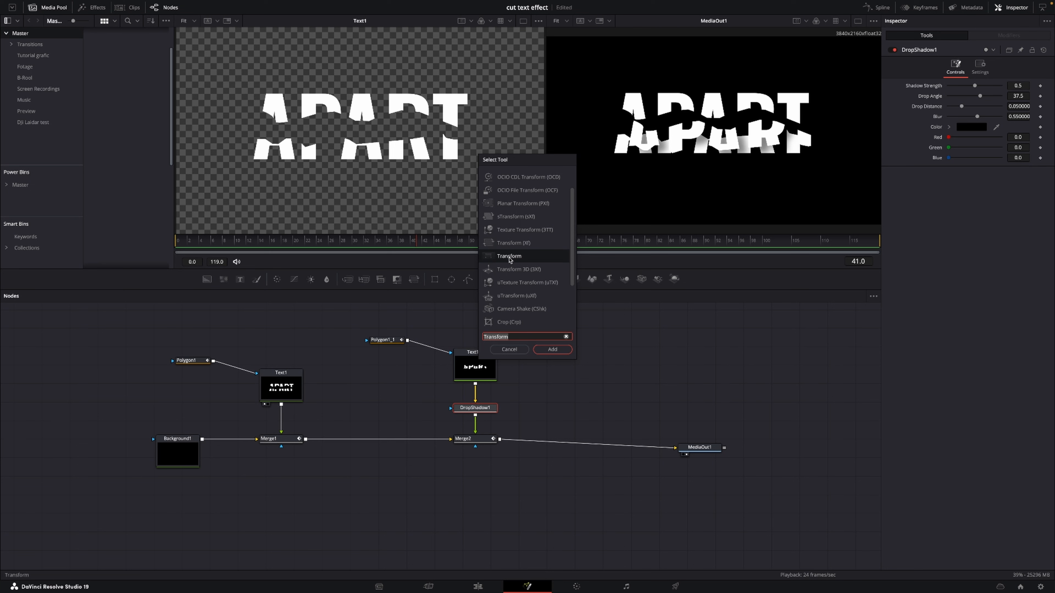
pyautogui.click(555, 350)
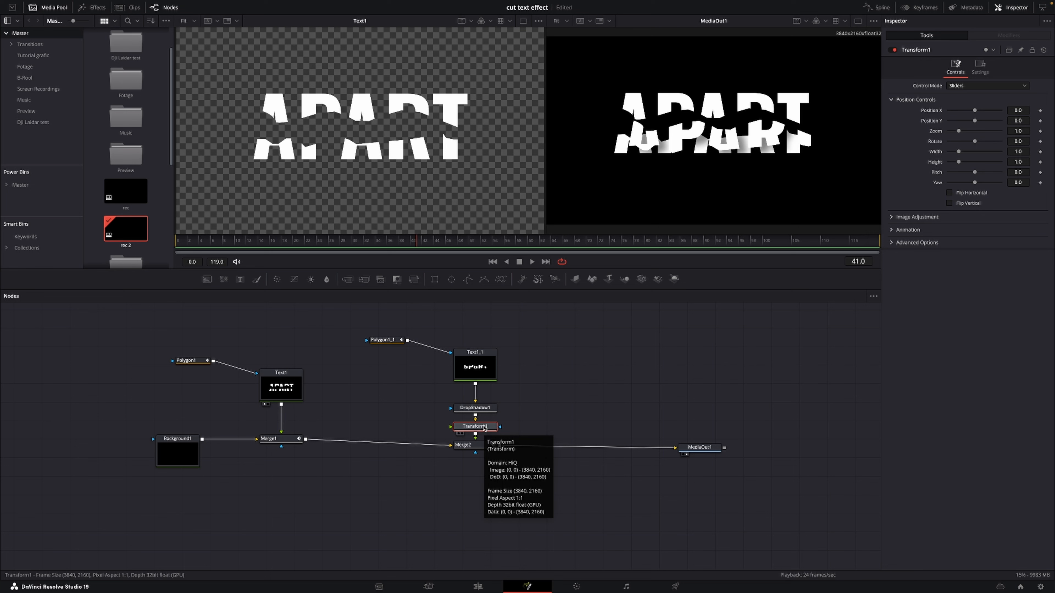
pyautogui.moveTo(484, 428); pyautogui.dragTo(585, 448)
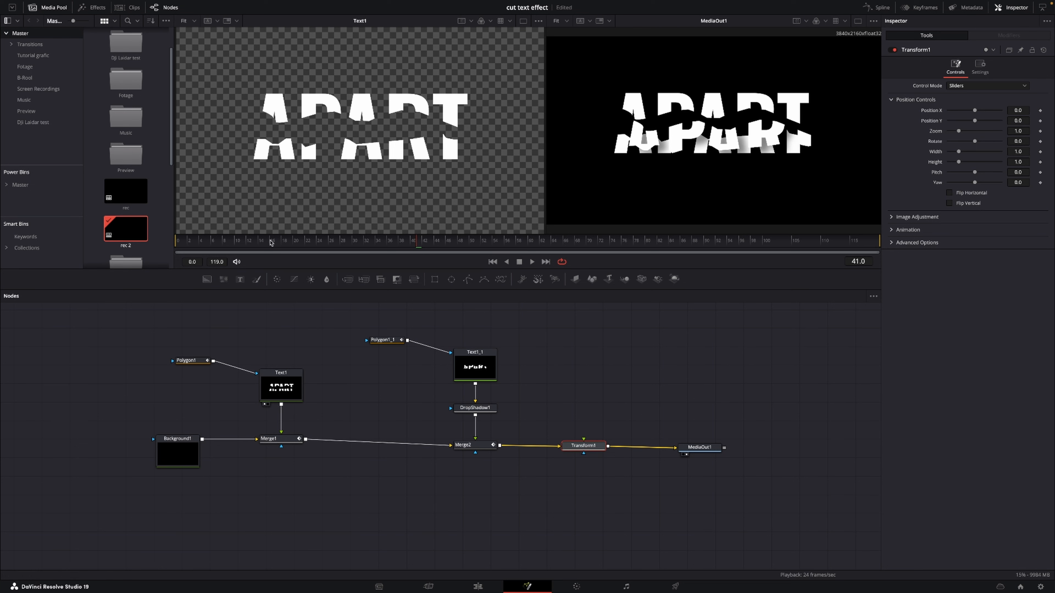
# Keyframe Transform1's yaw at frame 0 and set it to 0.17 at frame 60
pyautogui.moveTo(270, 243); pyautogui.dragTo(179, 245)
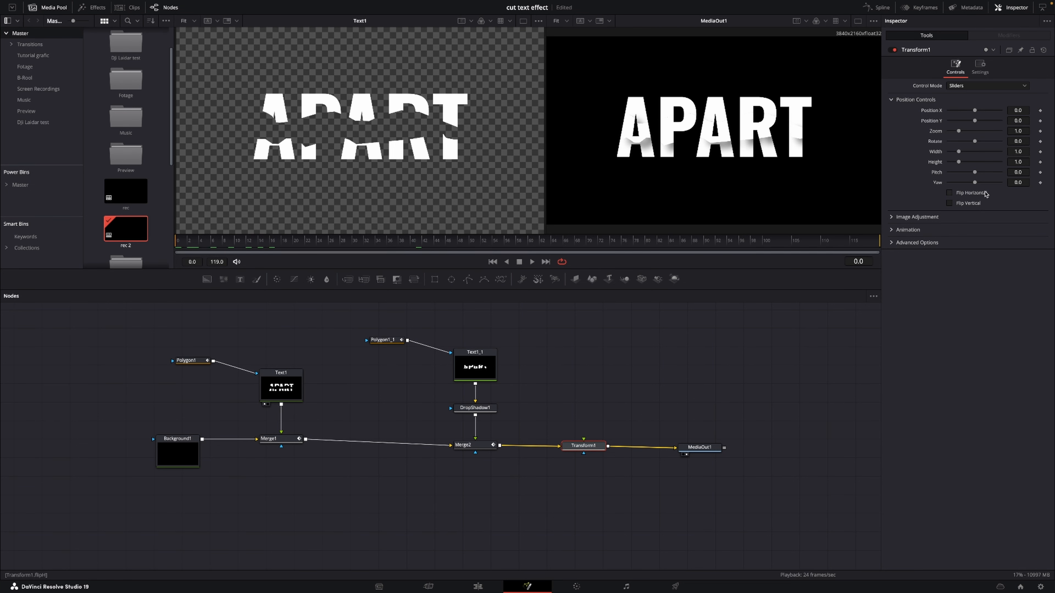
pyautogui.click(1041, 183)
pyautogui.click(318, 244)
pyautogui.moveTo(331, 245); pyautogui.dragTo(528, 245)
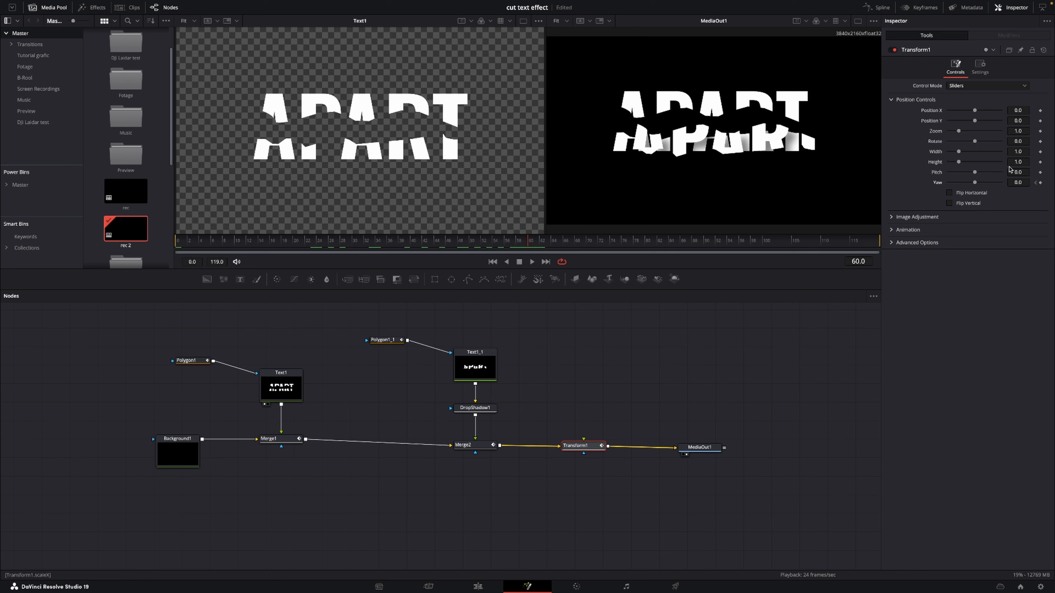
pyautogui.moveTo(976, 184); pyautogui.dragTo(978, 185)
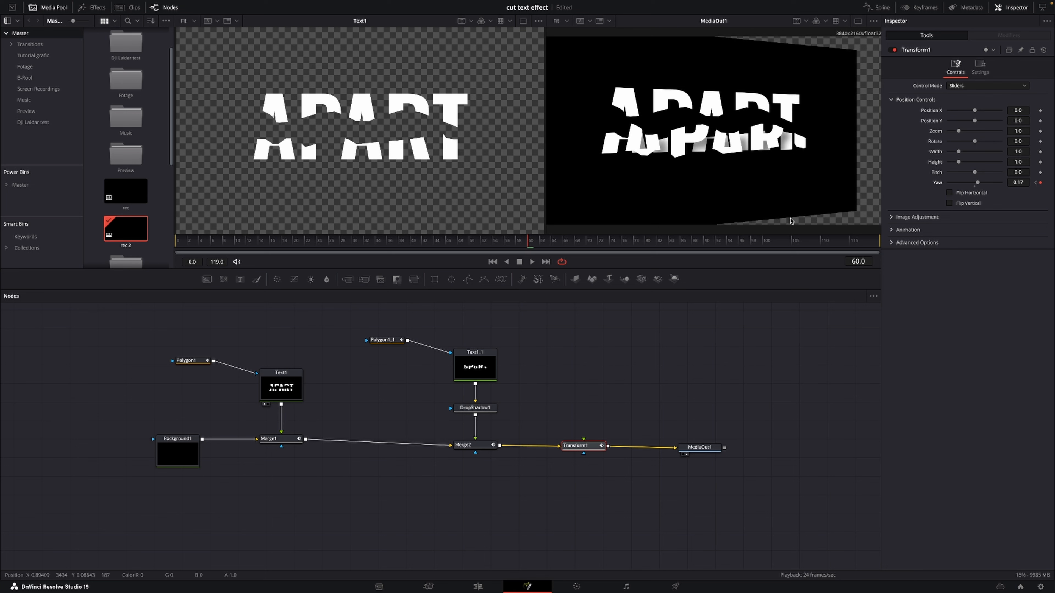
# Set Transform1's yaw to 0.02 at frame 98 and -0.14 at frame 119, and play back the rotation
pyautogui.moveTo(528, 244); pyautogui.dragTo(755, 246)
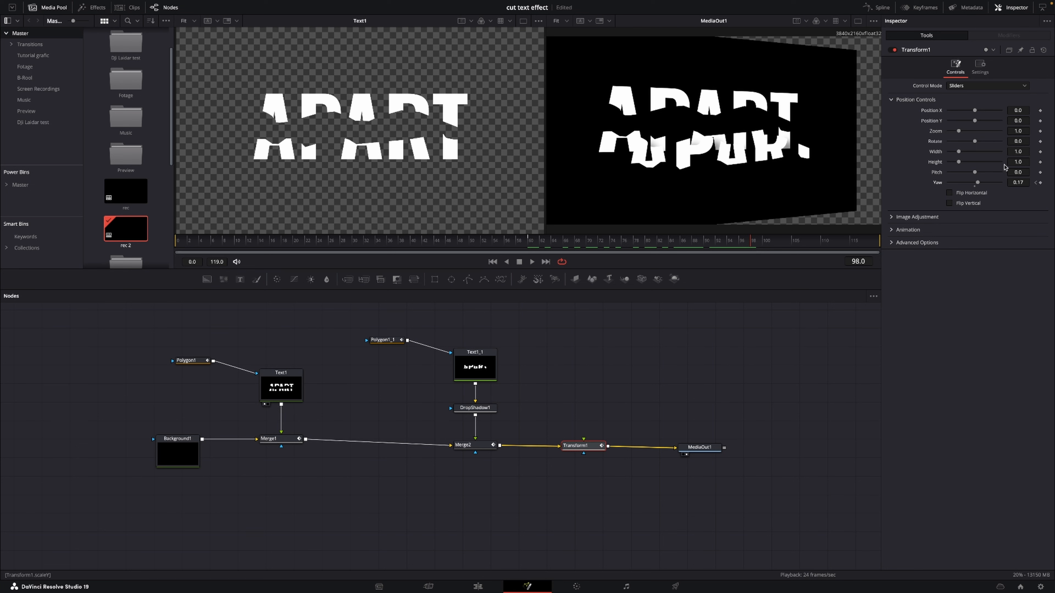
pyautogui.moveTo(978, 185); pyautogui.dragTo(975, 184)
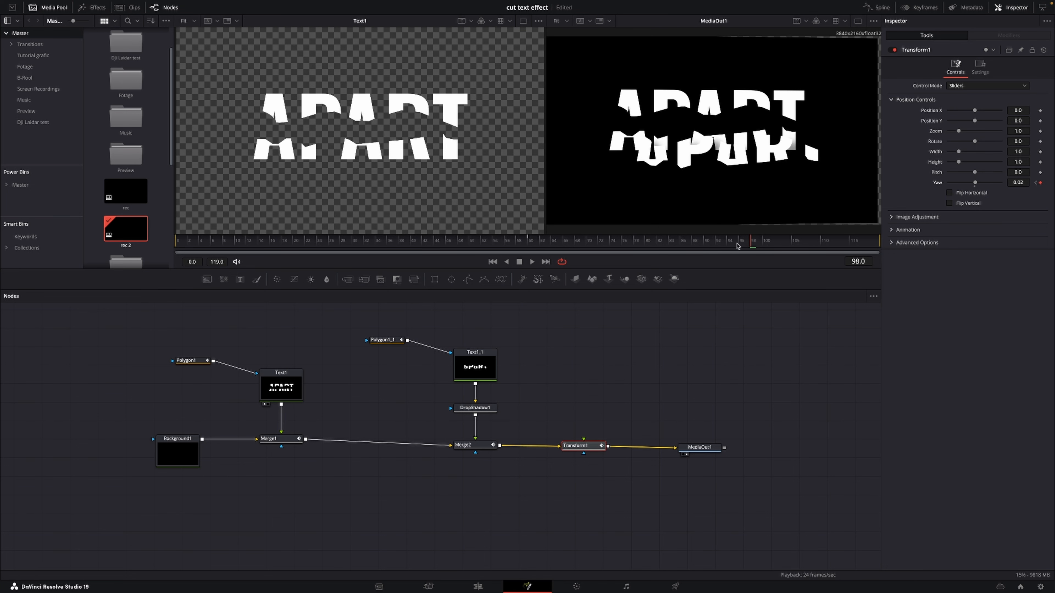
pyautogui.moveTo(753, 244); pyautogui.dragTo(875, 246)
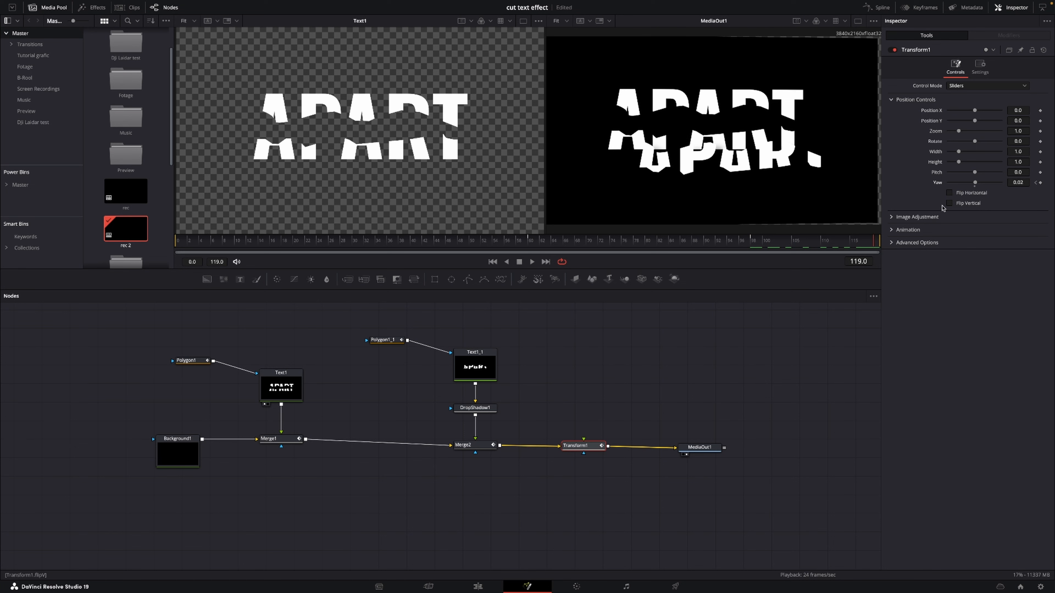
pyautogui.moveTo(975, 184); pyautogui.dragTo(972, 183)
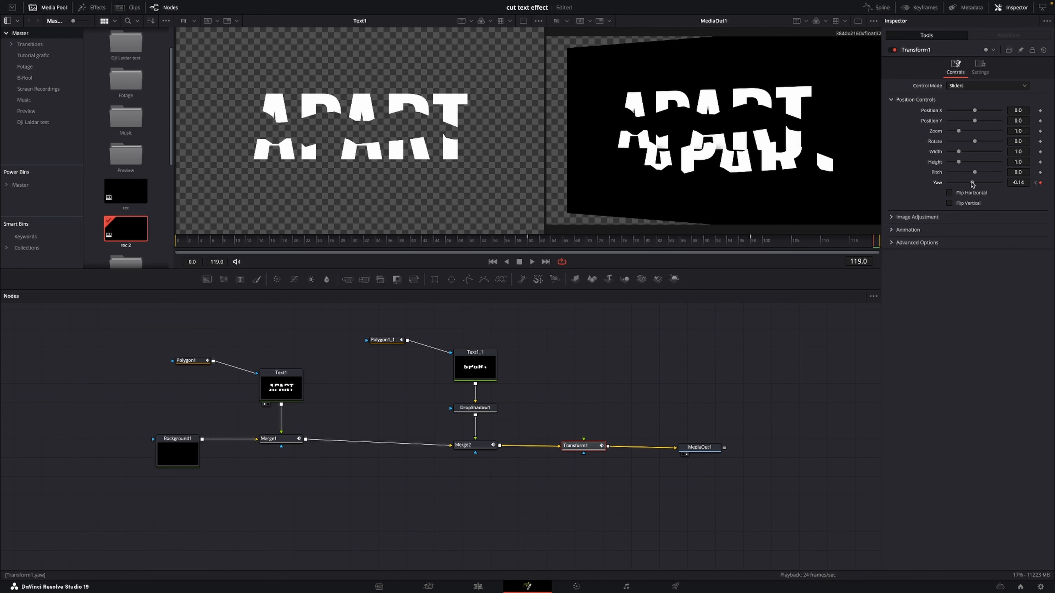
pyautogui.press('space')
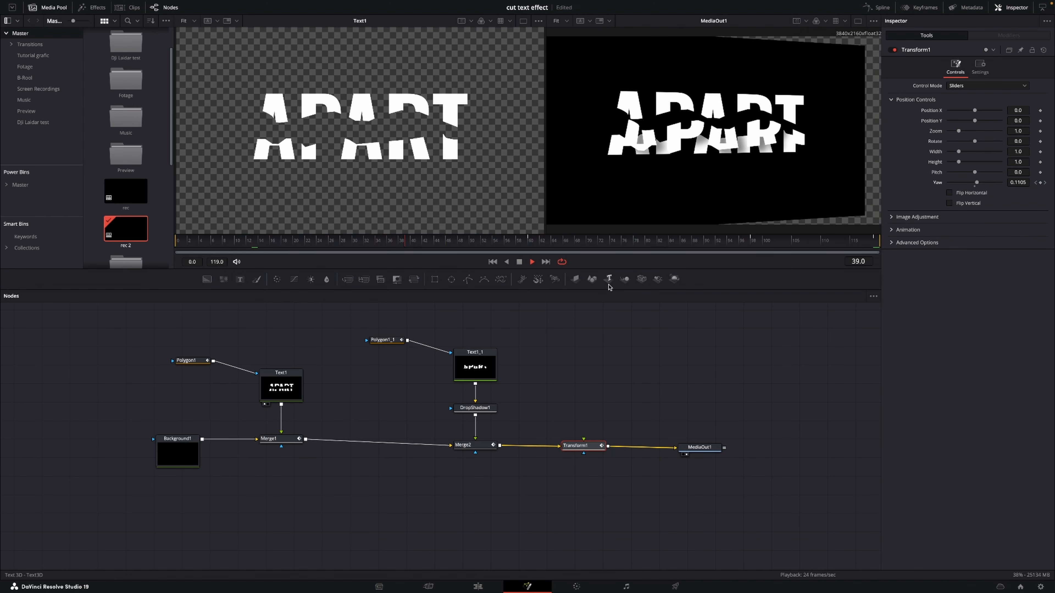
pyautogui.press('space')
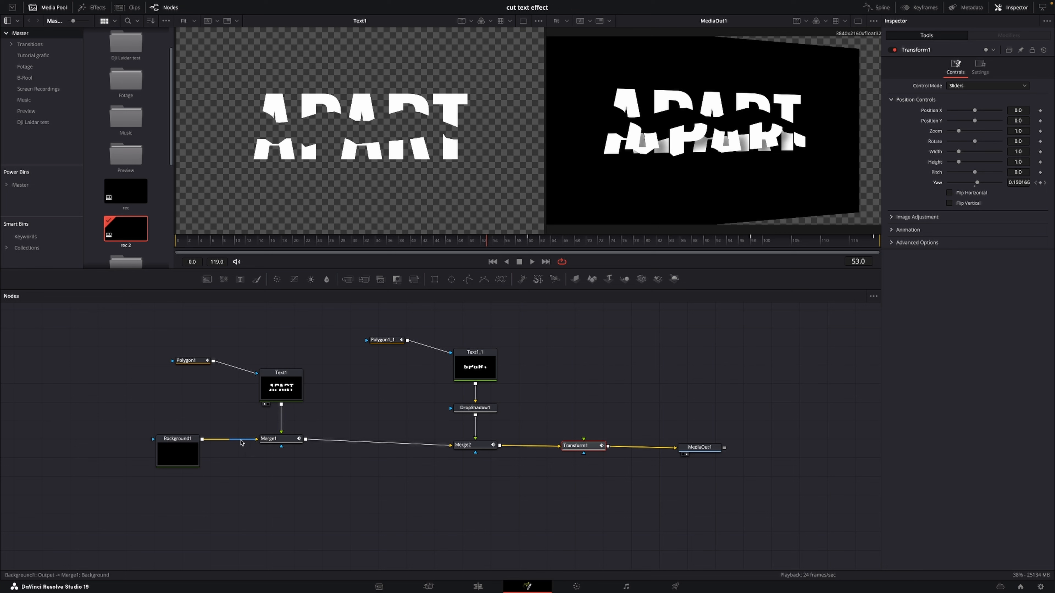
# Disconnect Background1 from Merge1, make Text1 Merge1's background input instead, and play back the composition
pyautogui.moveTo(241, 443); pyautogui.dragTo(236, 450)
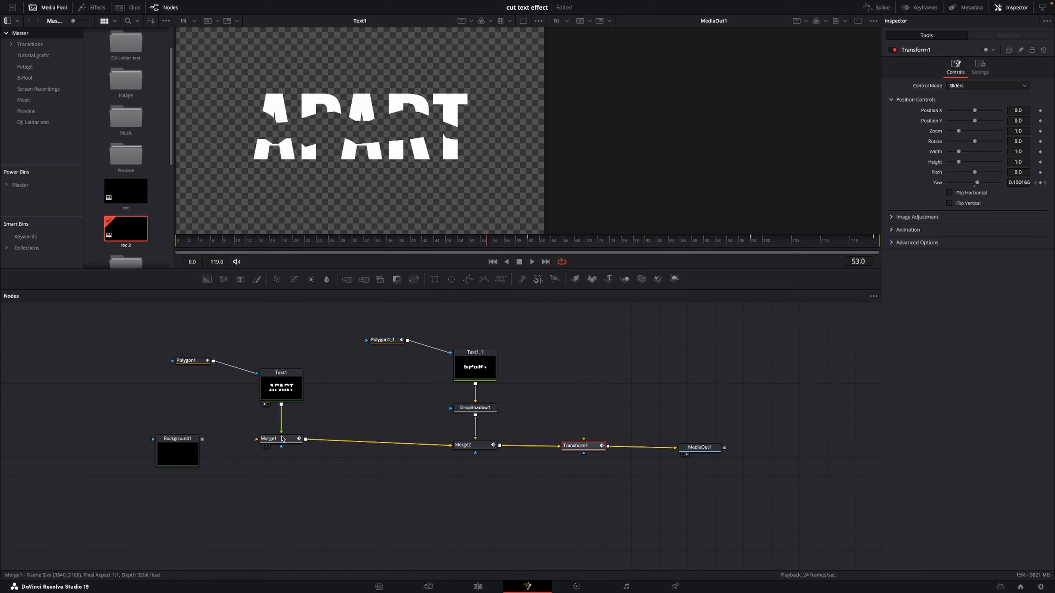
pyautogui.moveTo(283, 441); pyautogui.dragTo(312, 440)
pyautogui.moveTo(187, 361); pyautogui.dragTo(177, 383)
pyautogui.moveTo(305, 429); pyautogui.dragTo(284, 439)
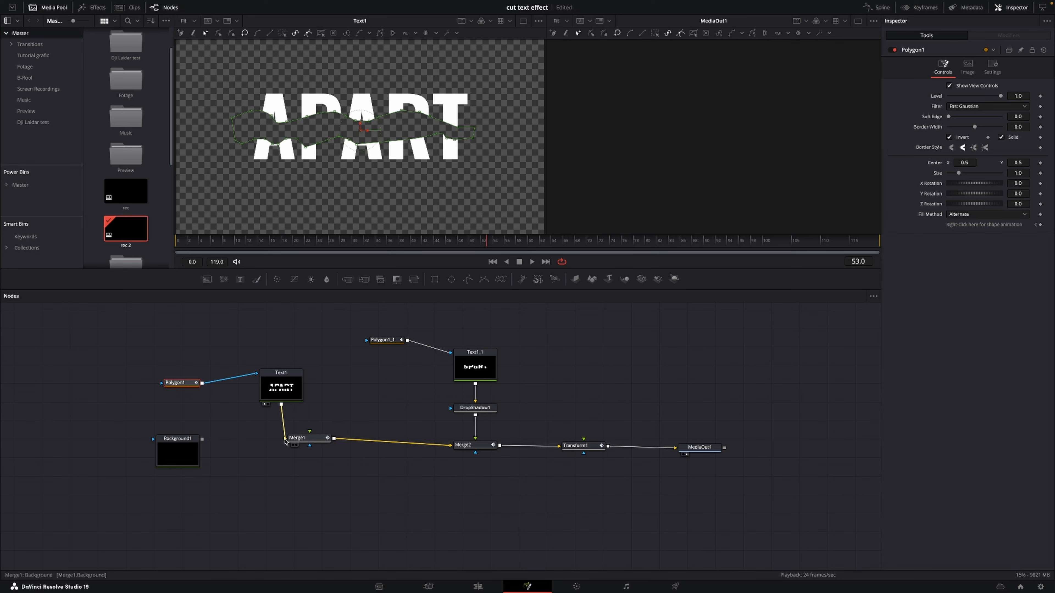
pyautogui.hotkey('ctrl', 't')
pyautogui.press('space')
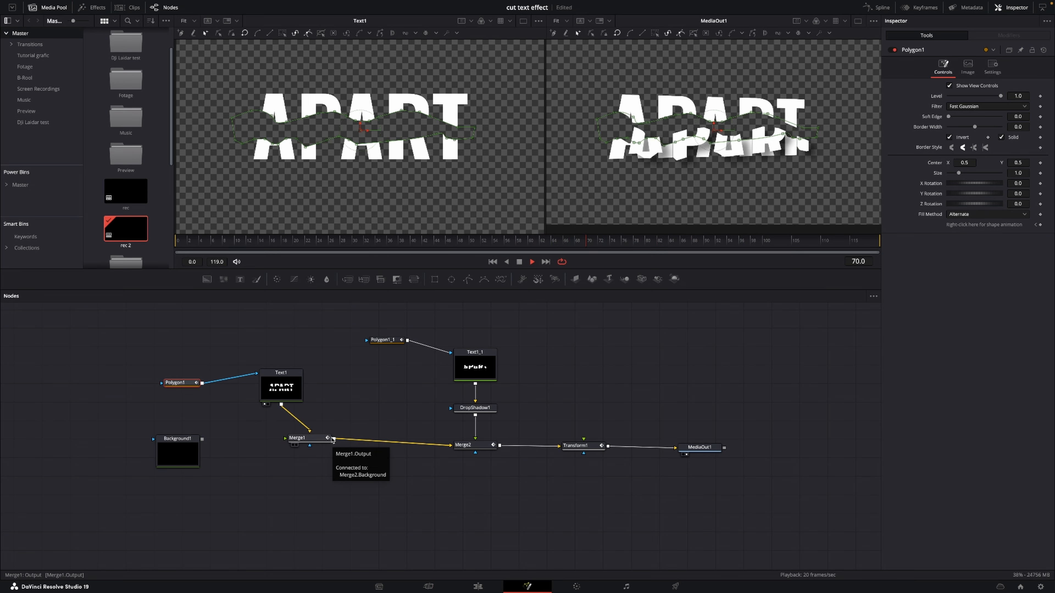
pyautogui.press('space')
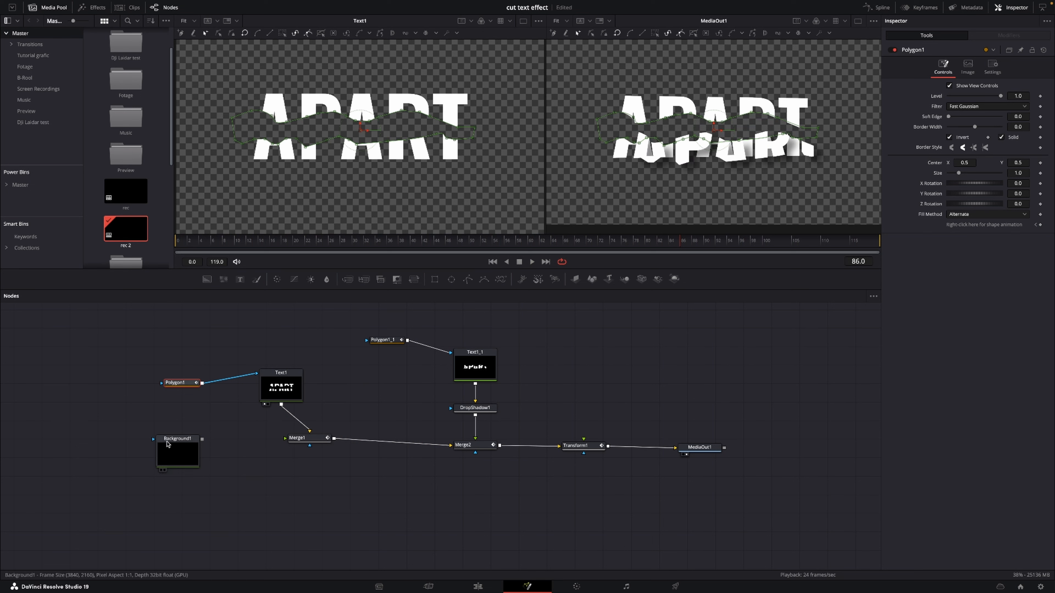
# Insert a new merge with Background1 as its background between Transform1 and MediaOut1
pyautogui.moveTo(176, 442); pyautogui.dragTo(322, 499)
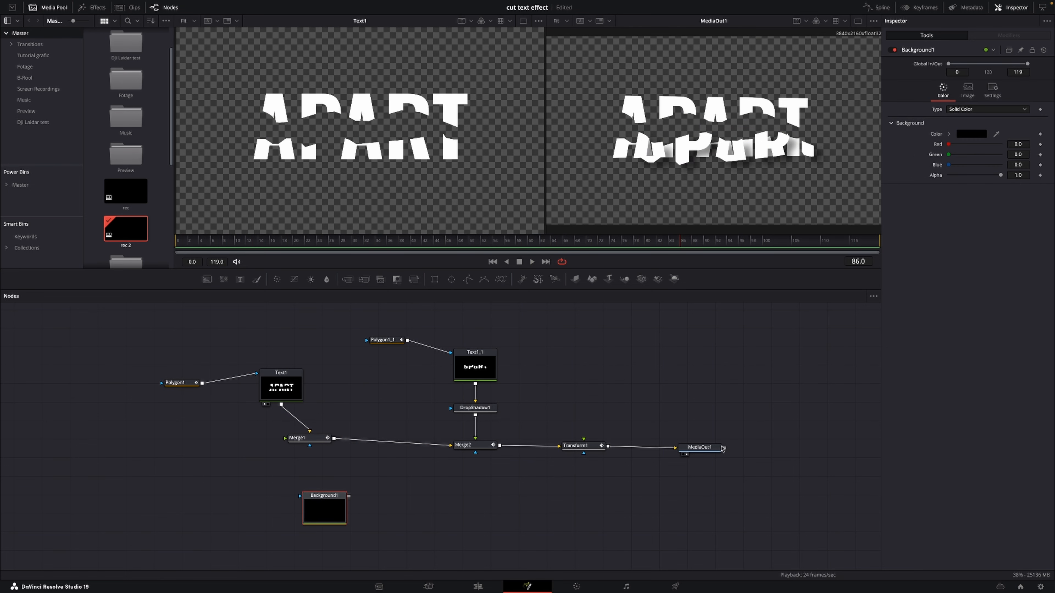
pyautogui.moveTo(710, 450); pyautogui.dragTo(782, 451)
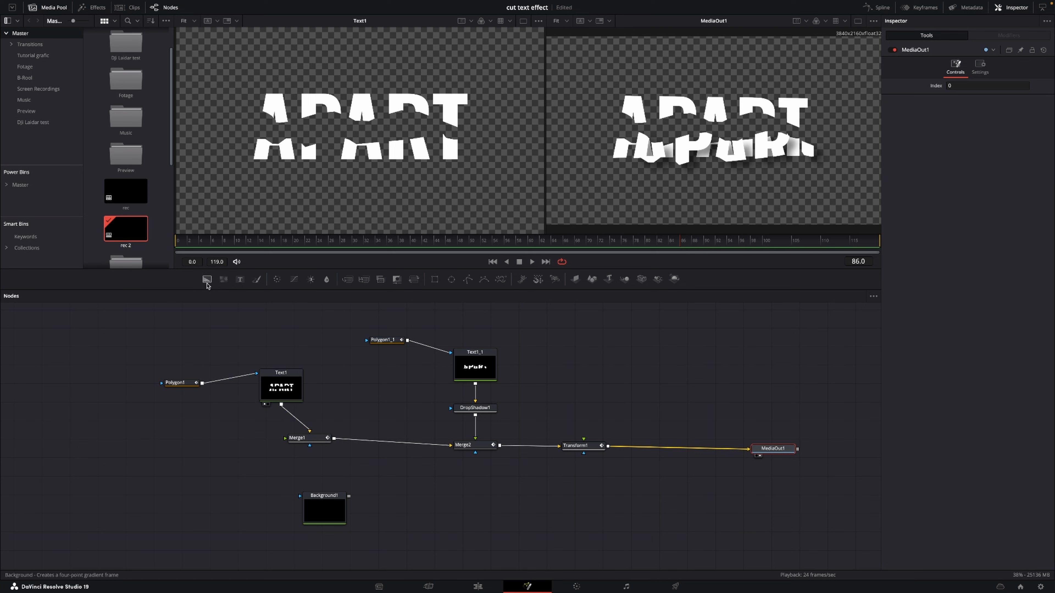
pyautogui.moveTo(207, 279); pyautogui.dragTo(655, 448)
pyautogui.moveTo(349, 496); pyautogui.dragTo(650, 453)
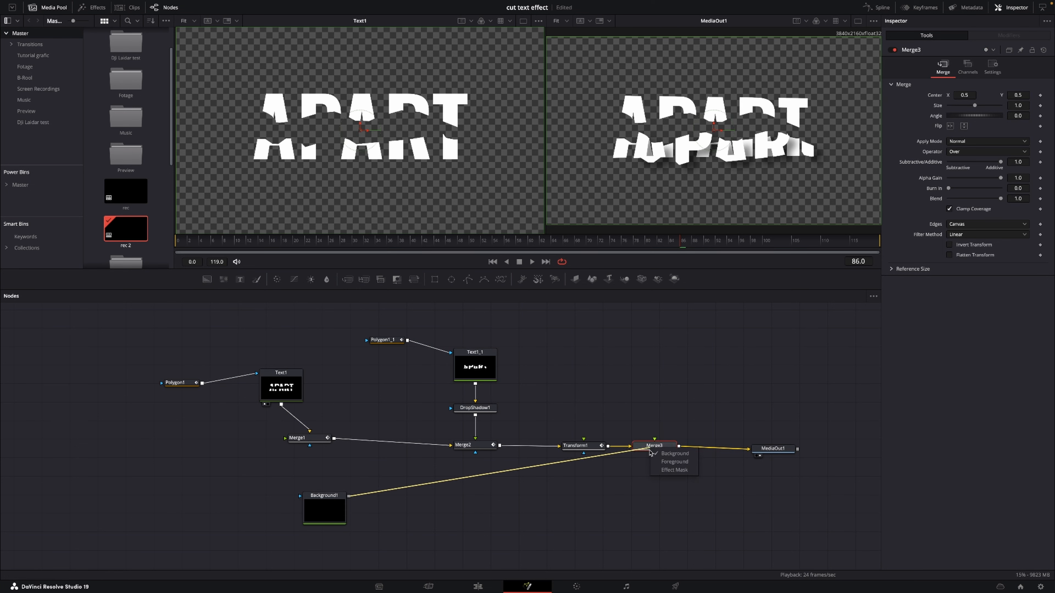
pyautogui.click(674, 453)
# Connect Transform1's output to Merge3's foreground input, with Background1 as its background, and play back the composition
pyautogui.moveTo(579, 446); pyautogui.dragTo(569, 420)
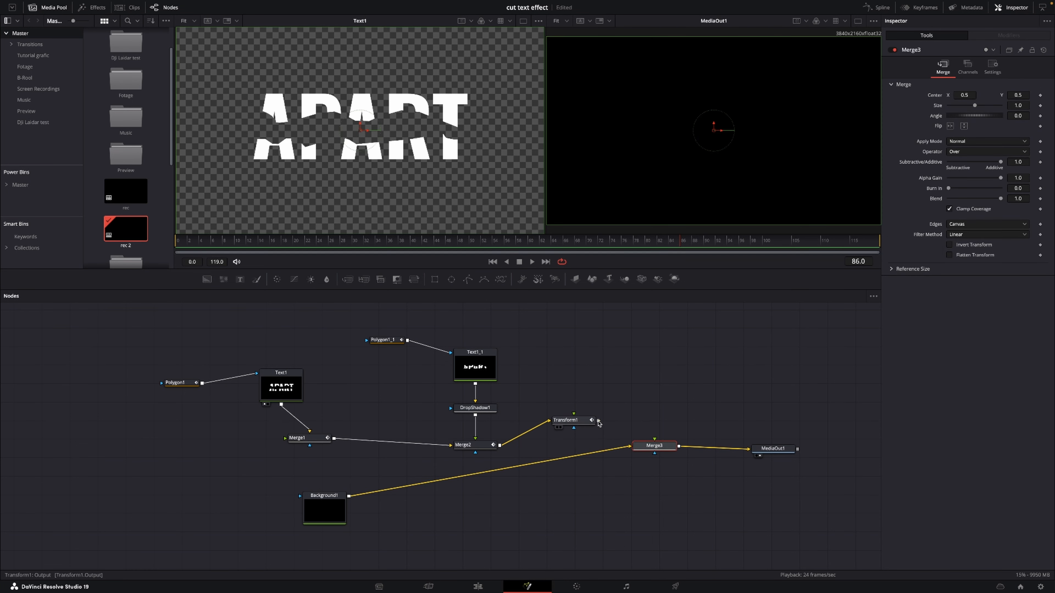
pyautogui.moveTo(599, 421); pyautogui.dragTo(666, 450)
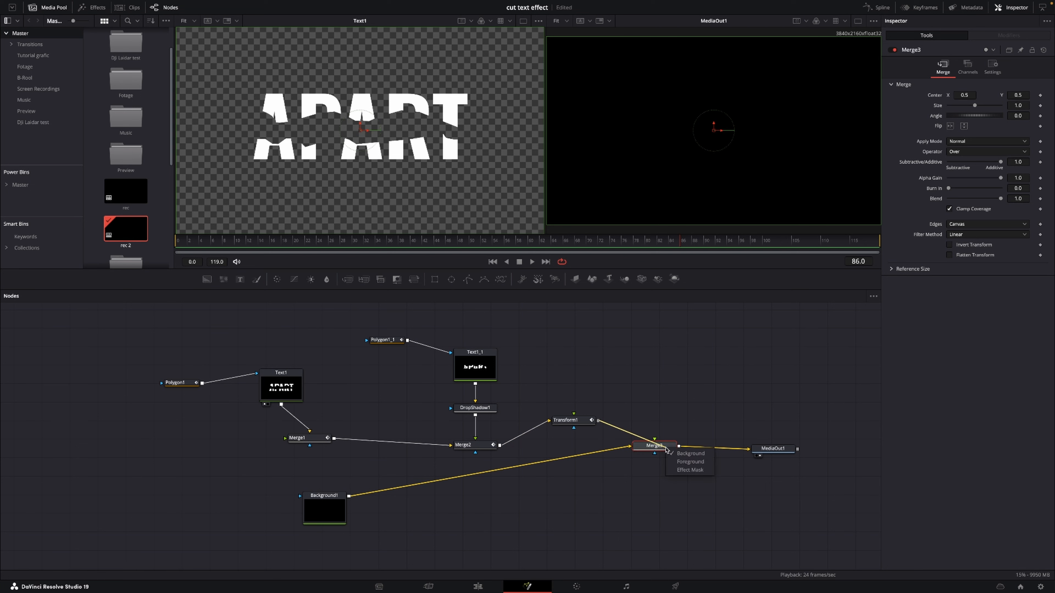
pyautogui.click(685, 461)
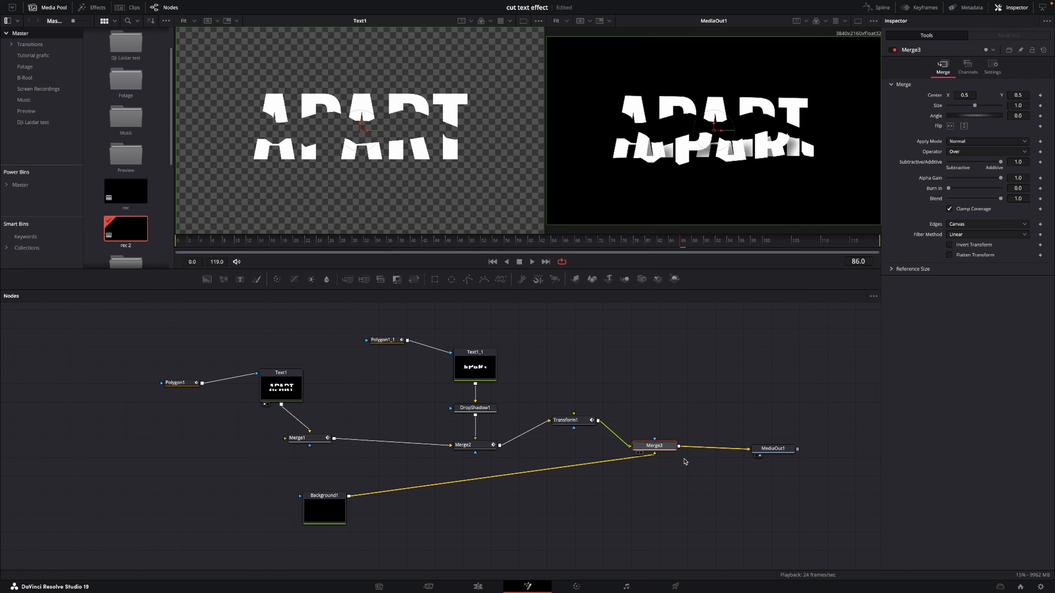
pyautogui.press('space')
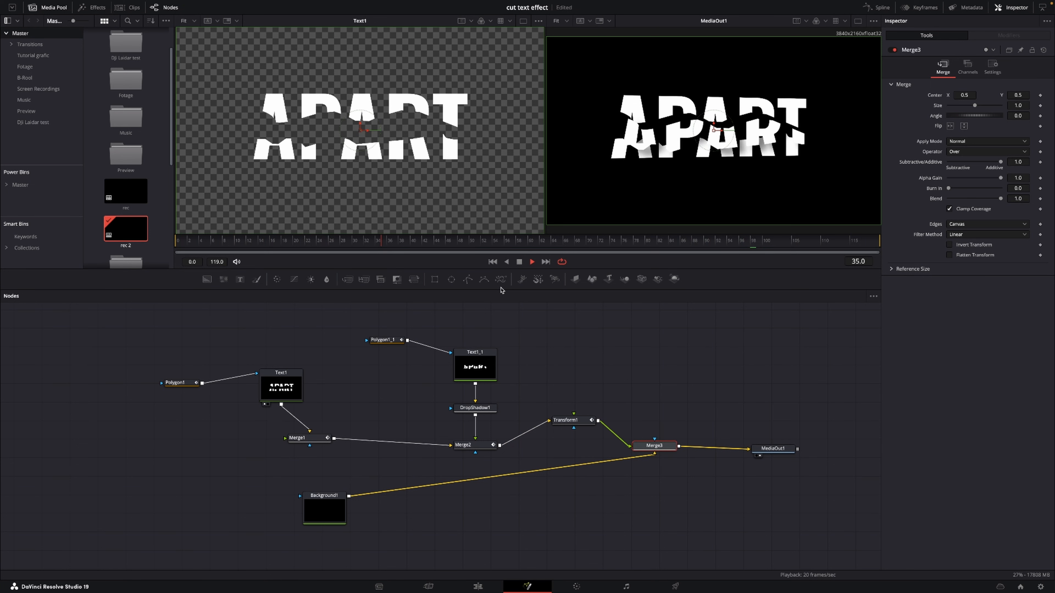
pyautogui.press('space')
# Set Background1's color to the orange FF9900
pyautogui.click(324, 510)
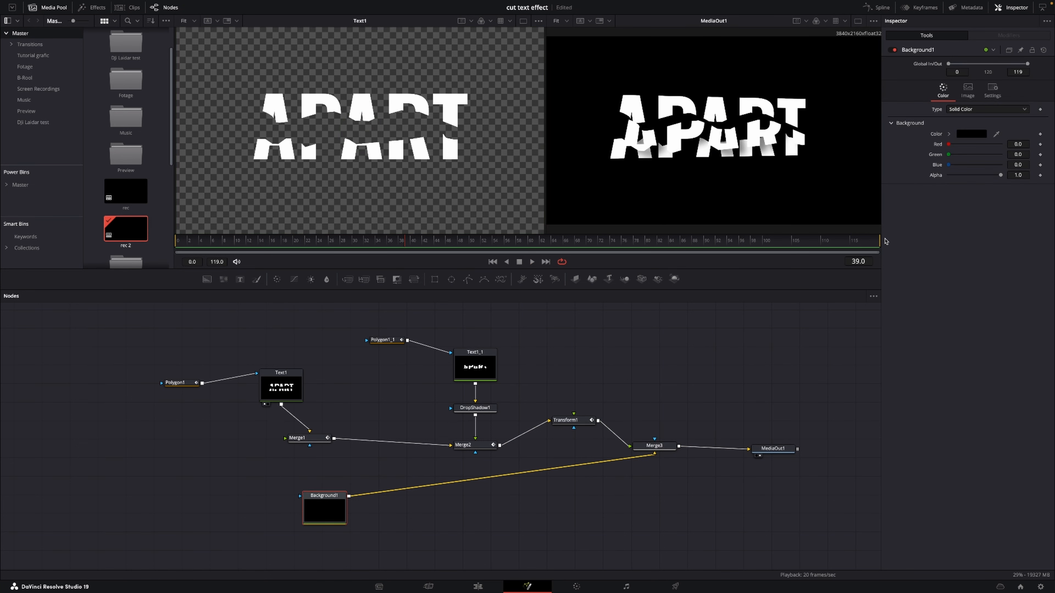
pyautogui.click(962, 135)
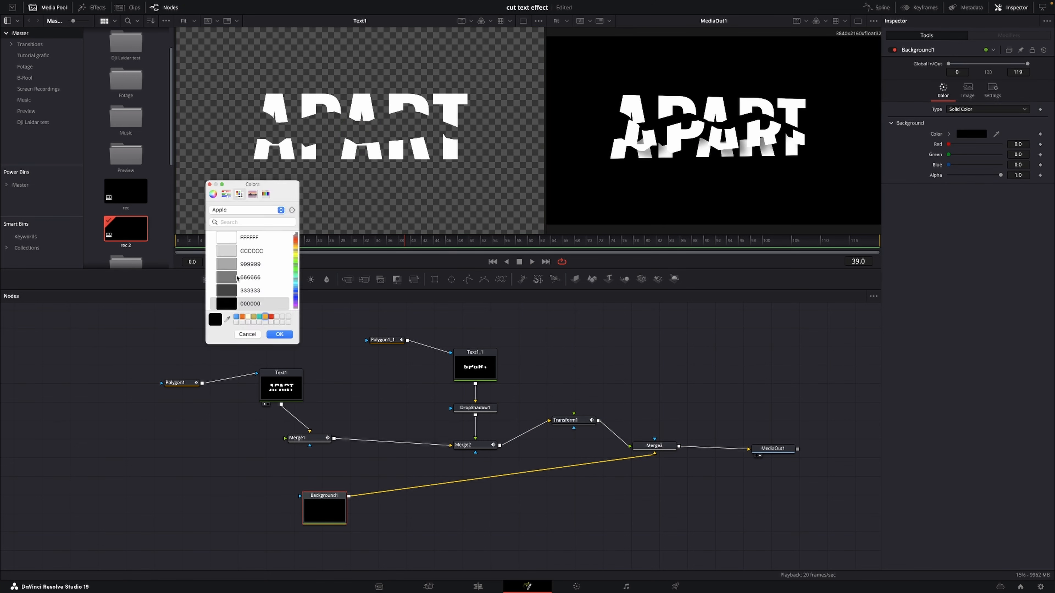
pyautogui.click(267, 318)
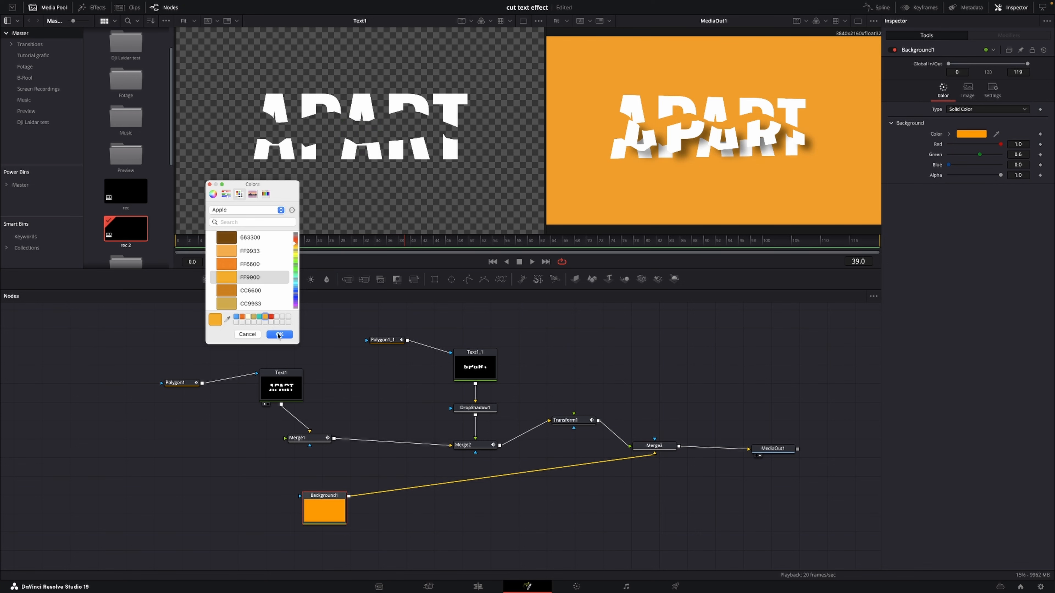
pyautogui.click(280, 335)
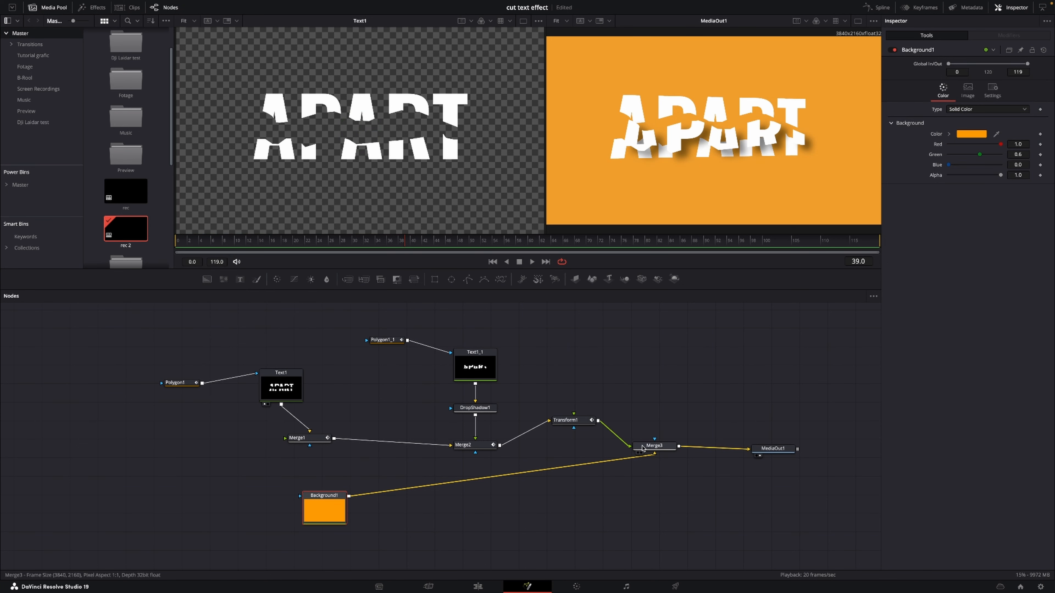
# Reposition Merge3 below Transform1 and insert a Drop Shadow node between Transform1 and Merge3
pyautogui.moveTo(653, 448); pyautogui.dragTo(571, 501)
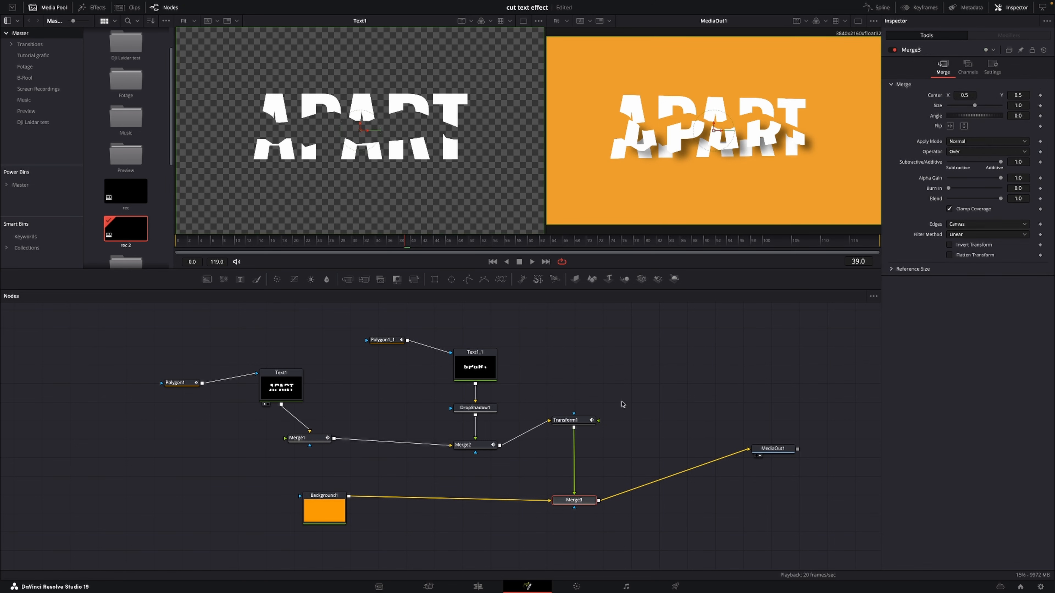
pyautogui.hotkey('shift', 'space')
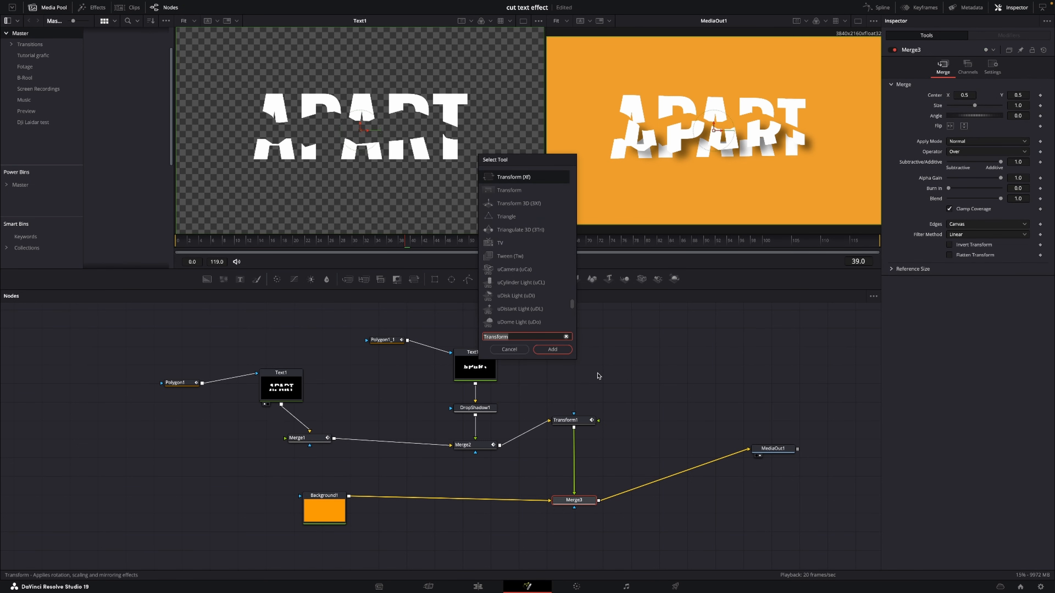
pyautogui.press('BackSpace')
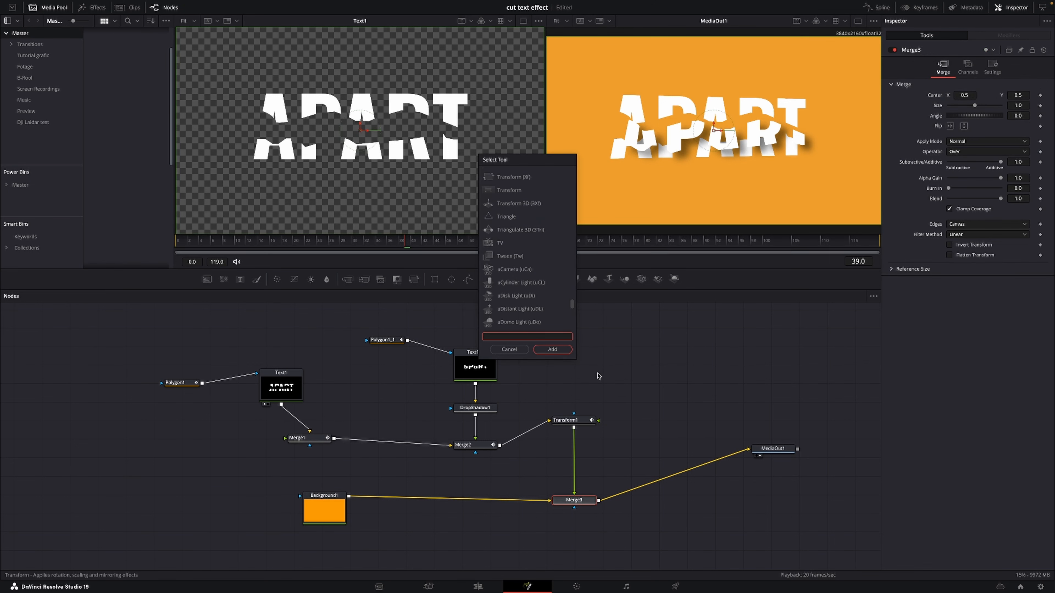
pyautogui.write('drop')
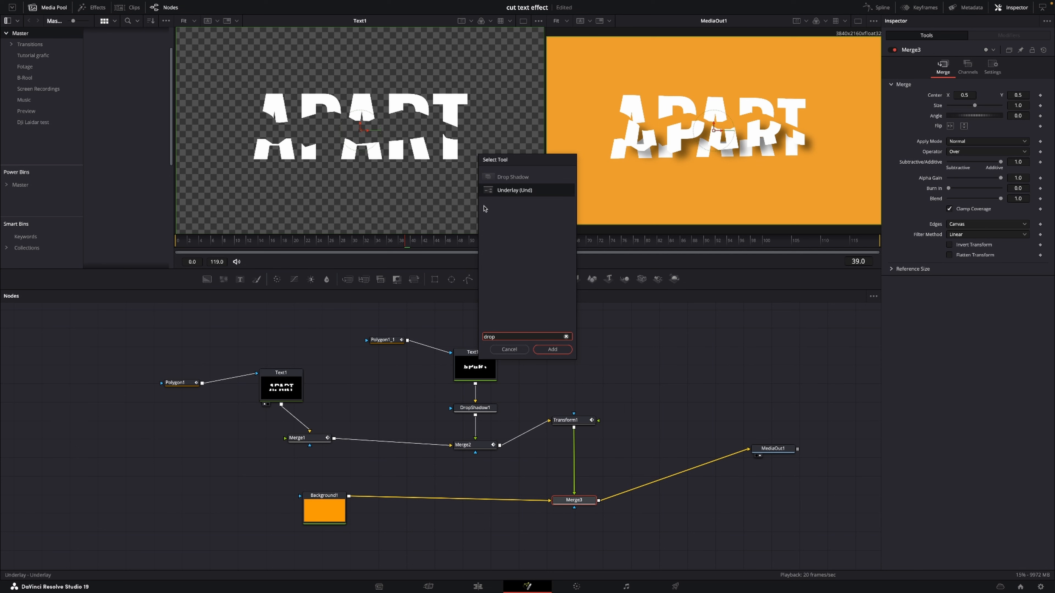
pyautogui.click(507, 177)
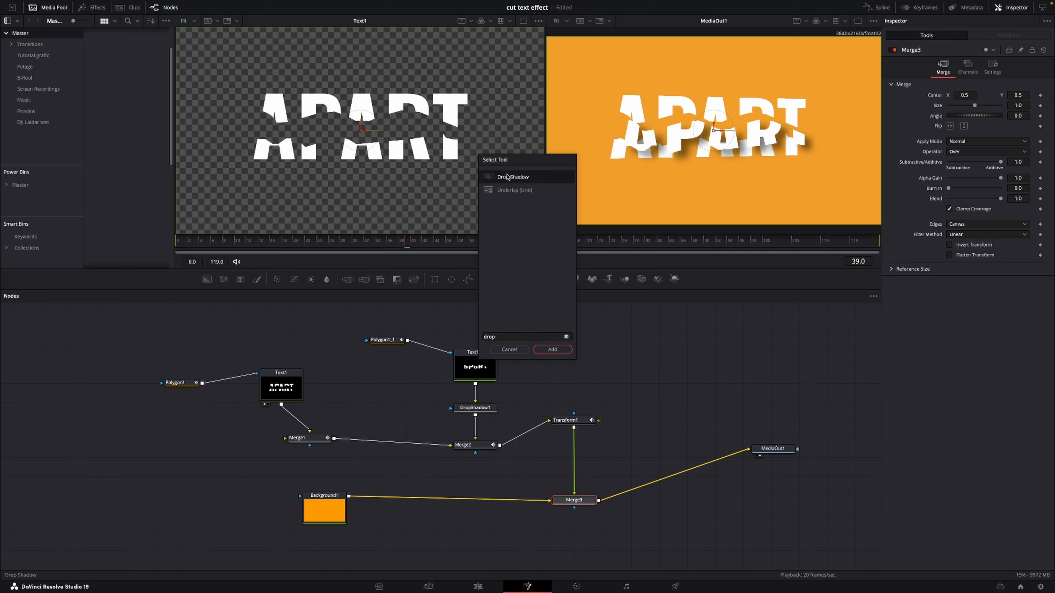
pyautogui.click(553, 350)
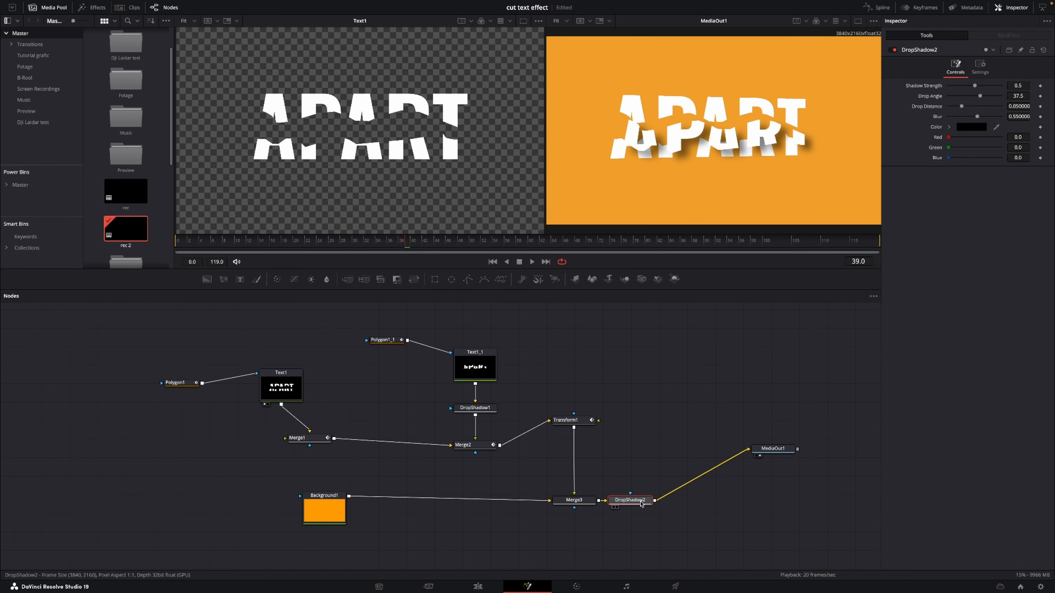
pyautogui.moveTo(641, 503); pyautogui.dragTo(573, 458)
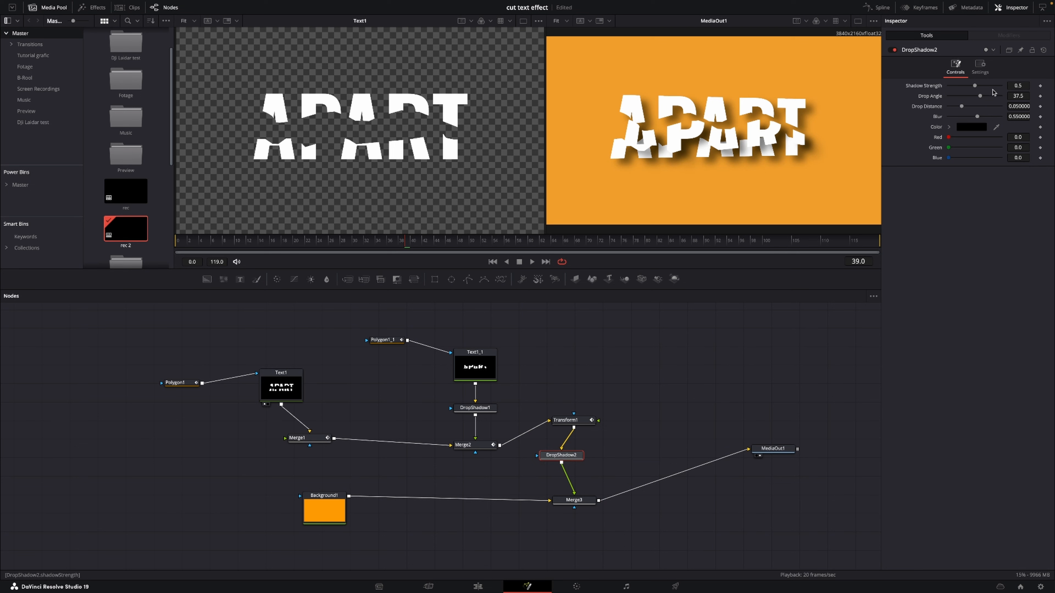
# Set DropShadow2's drop angle to 54.0 and its shadow strength to about 0.51, and play back the result
pyautogui.moveTo(981, 97); pyautogui.dragTo(970, 86)
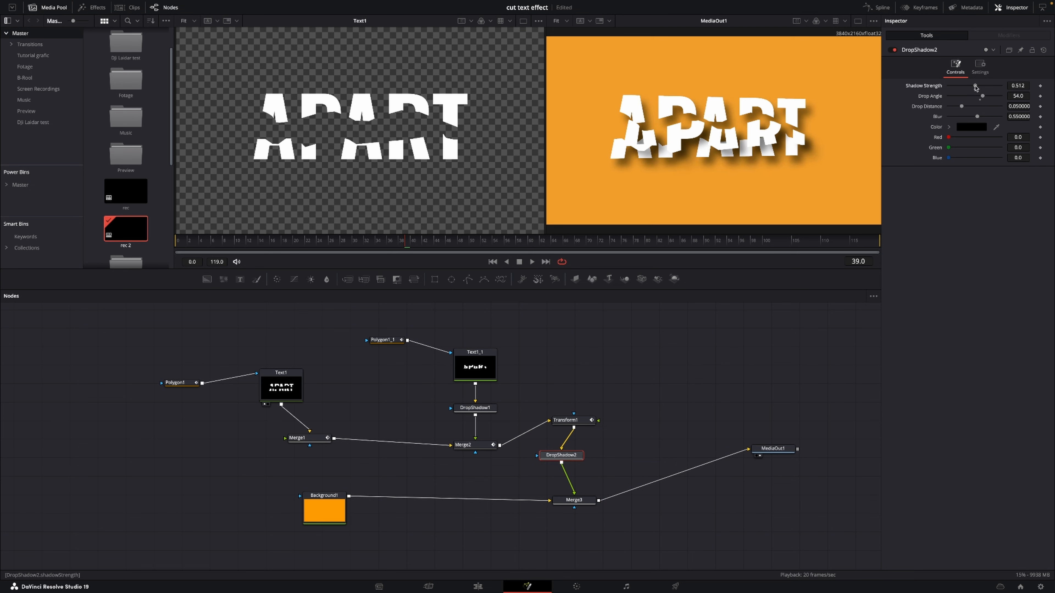
pyautogui.press('space')
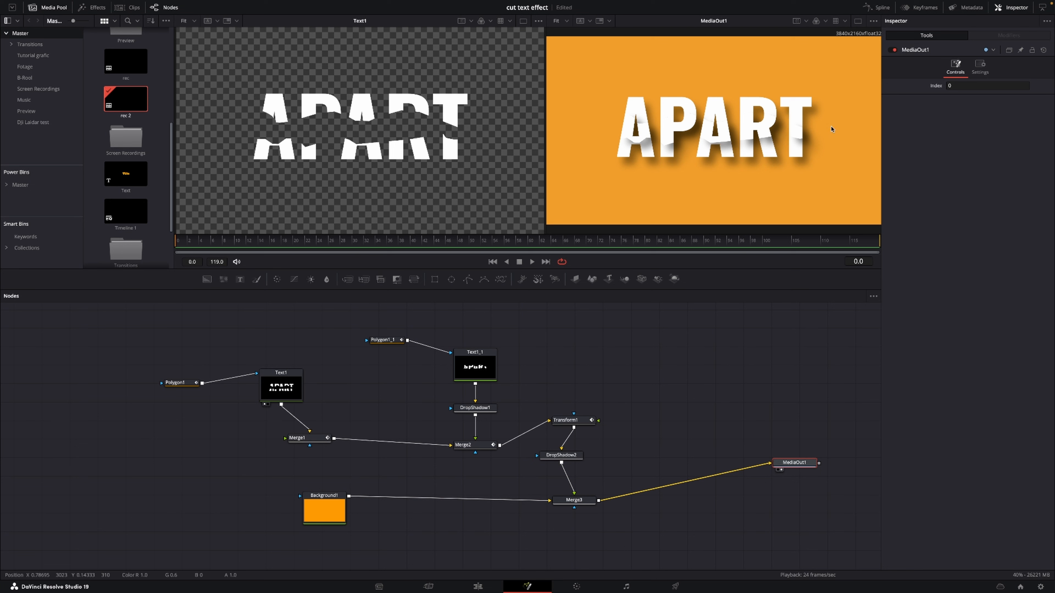
# Display the Merge1 and Merge2 displacement curves in the spline editor and smooth their middle keyframes
pyautogui.click(877, 7)
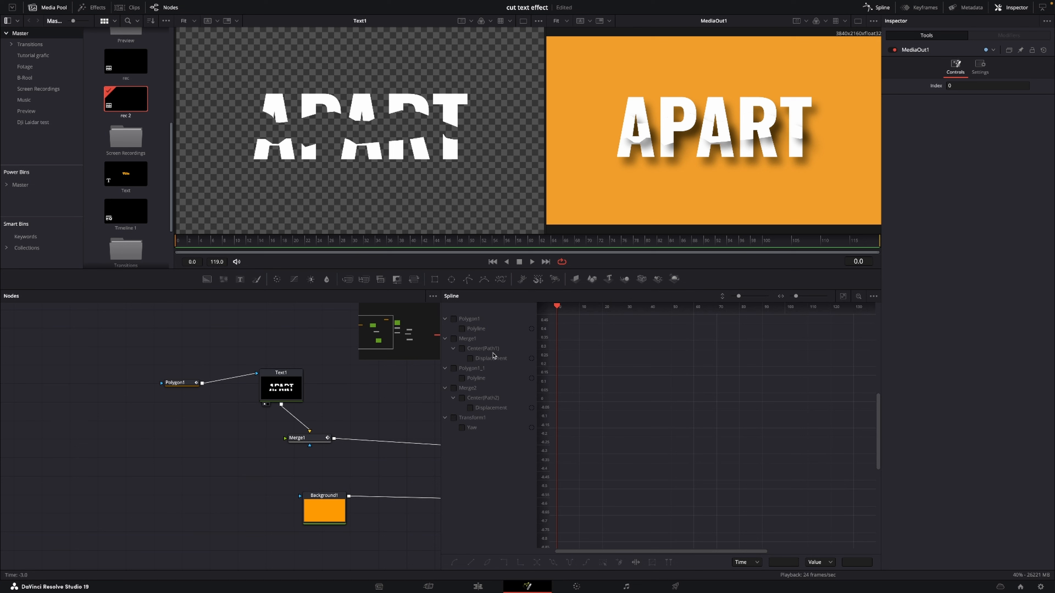
pyautogui.click(461, 350)
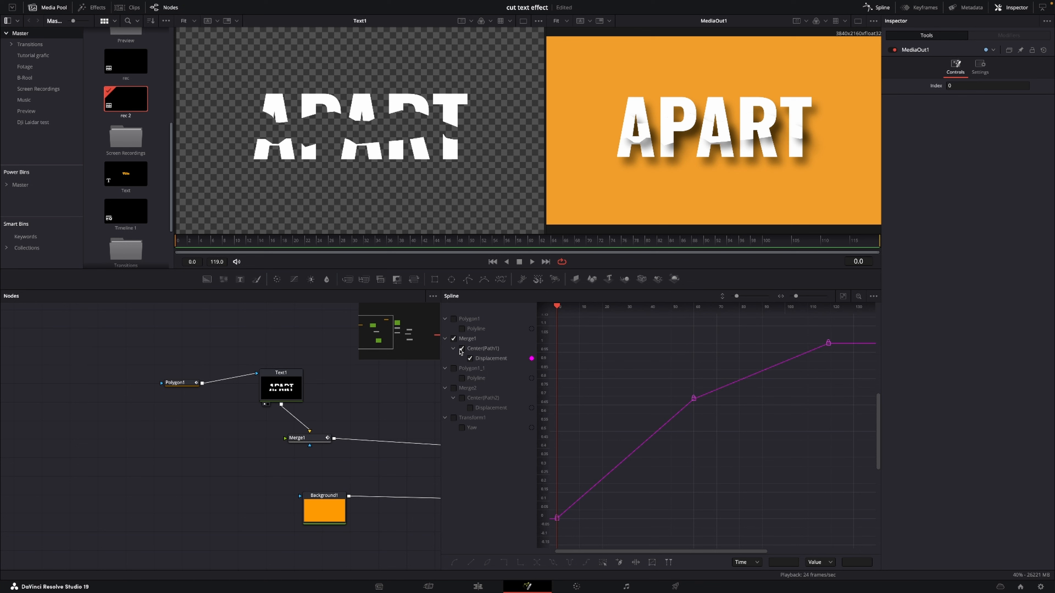
pyautogui.click(463, 399)
pyautogui.click(843, 298)
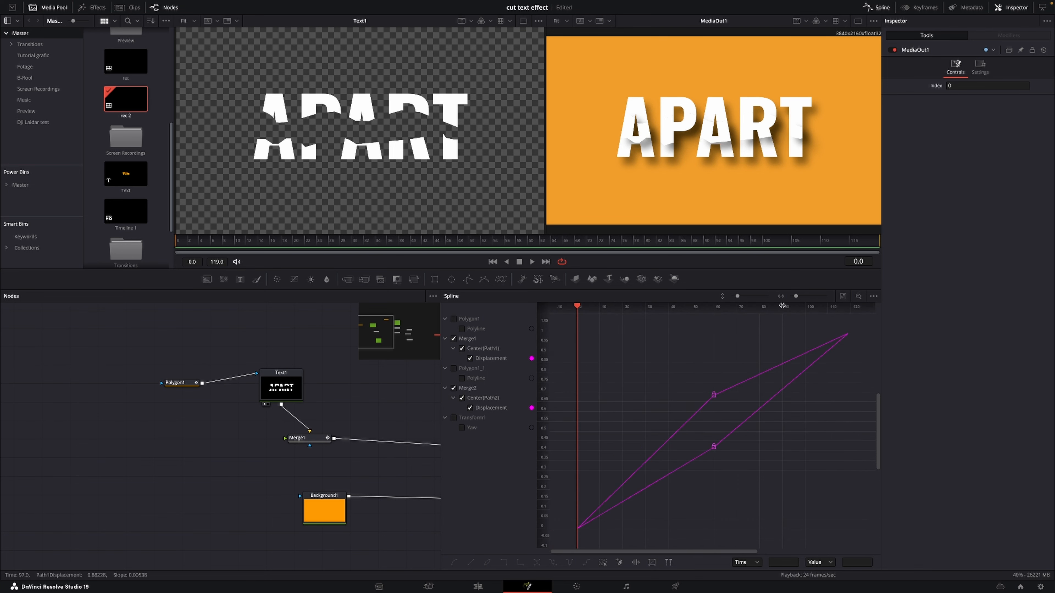
pyautogui.moveTo(798, 299); pyautogui.dragTo(794, 300)
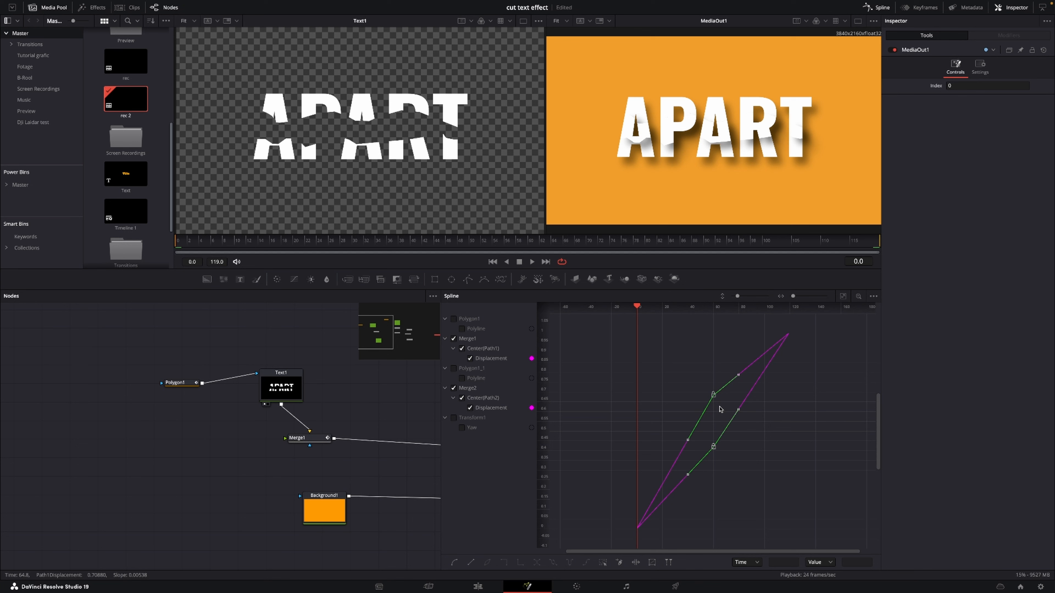
pyautogui.moveTo(666, 356); pyautogui.dragTo(767, 477)
pyautogui.press('s')
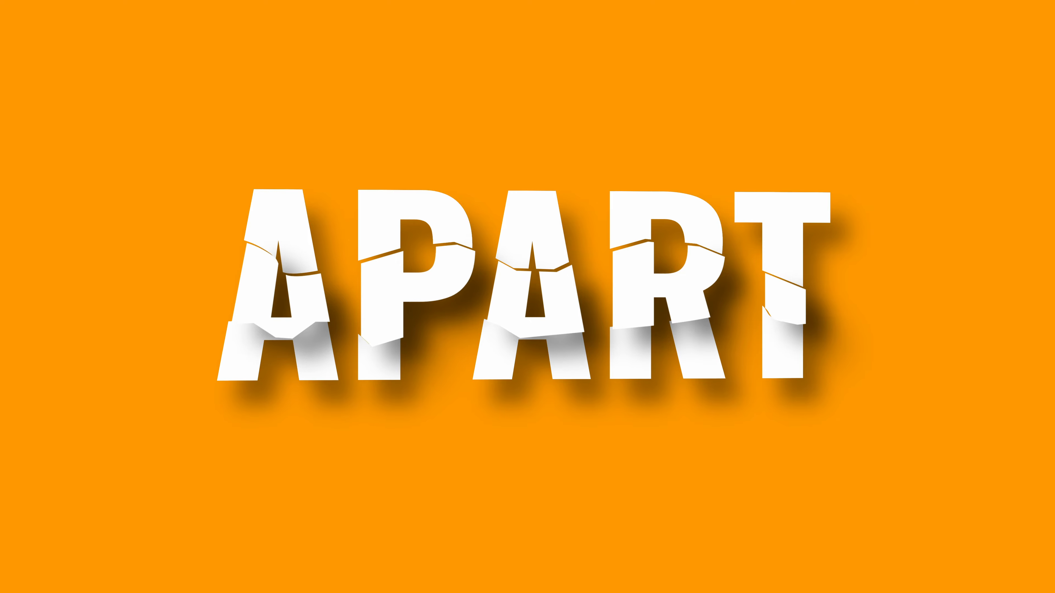